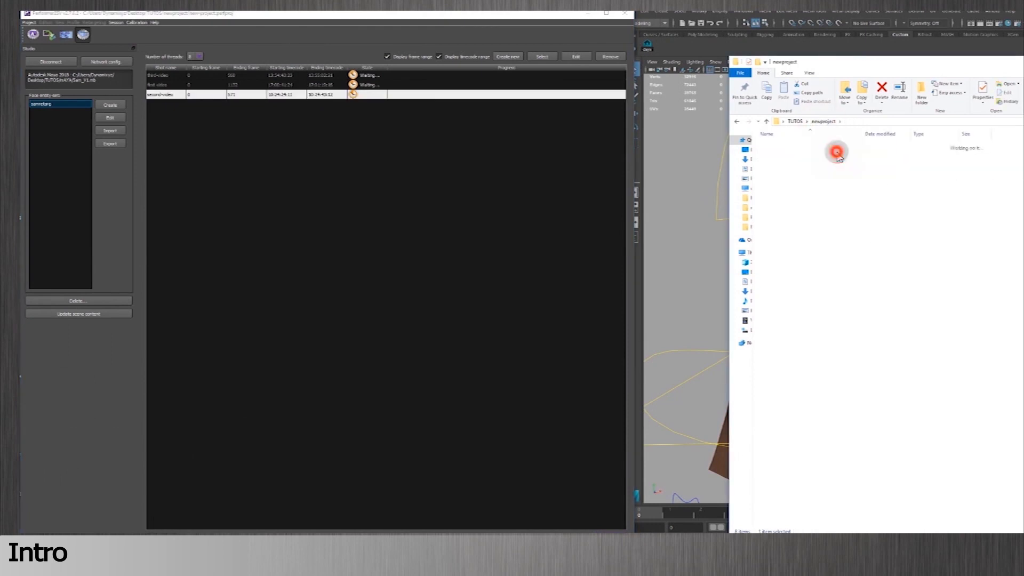
Start batch processing of the three queued video shots
{"action": "left_click", "coordinate": [608, 521]}
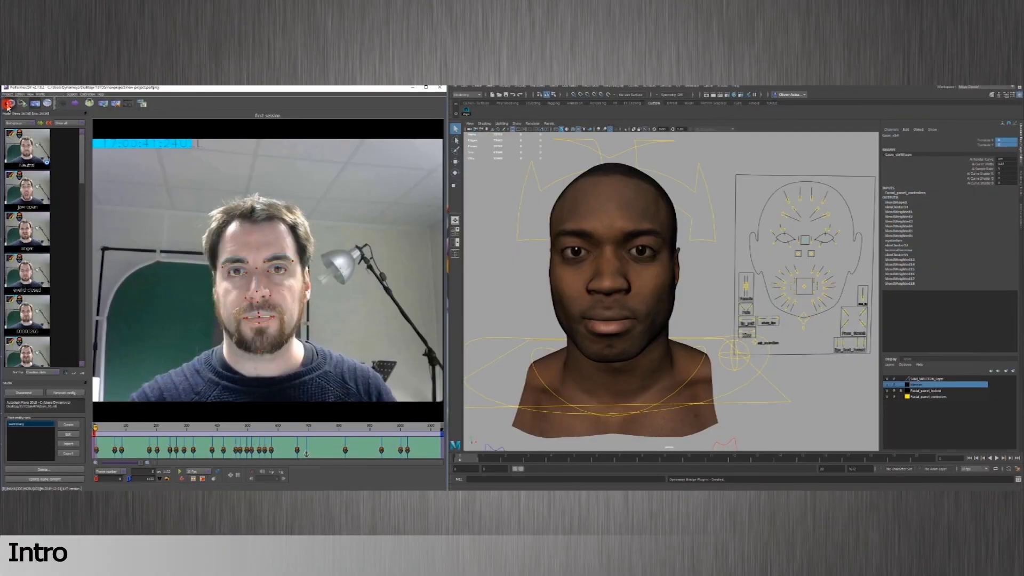
Preview the jaw-open, anger, eyelid-closed, 00000266 and smiling poses, then marquee-select the video files
{"action": "left_click", "coordinate": [8, 106]}
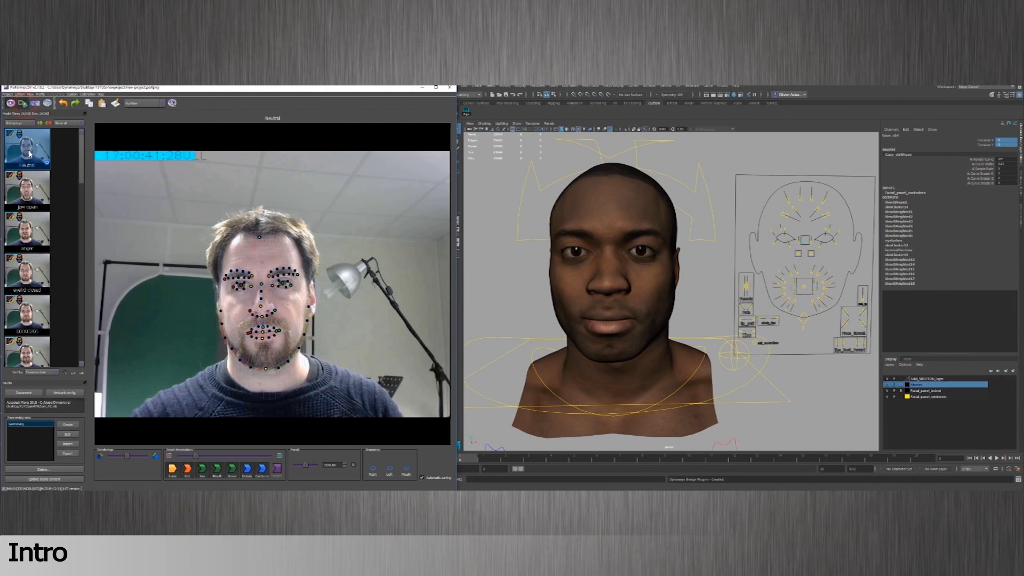
{"action": "left_click", "coordinate": [34, 184]}
{"action": "left_click", "coordinate": [28, 221]}
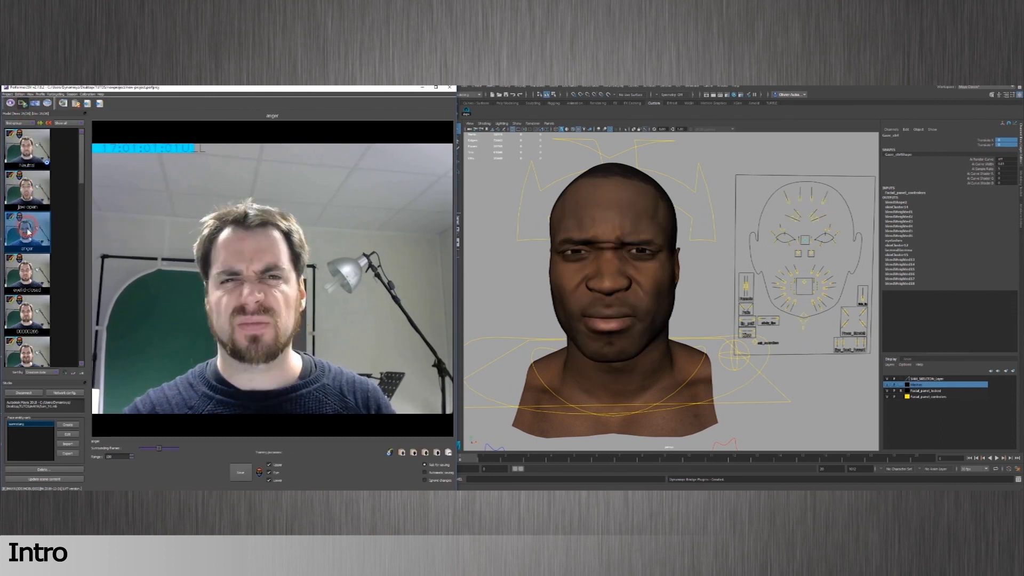
{"action": "left_click", "coordinate": [30, 275]}
{"action": "left_click", "coordinate": [27, 318]}
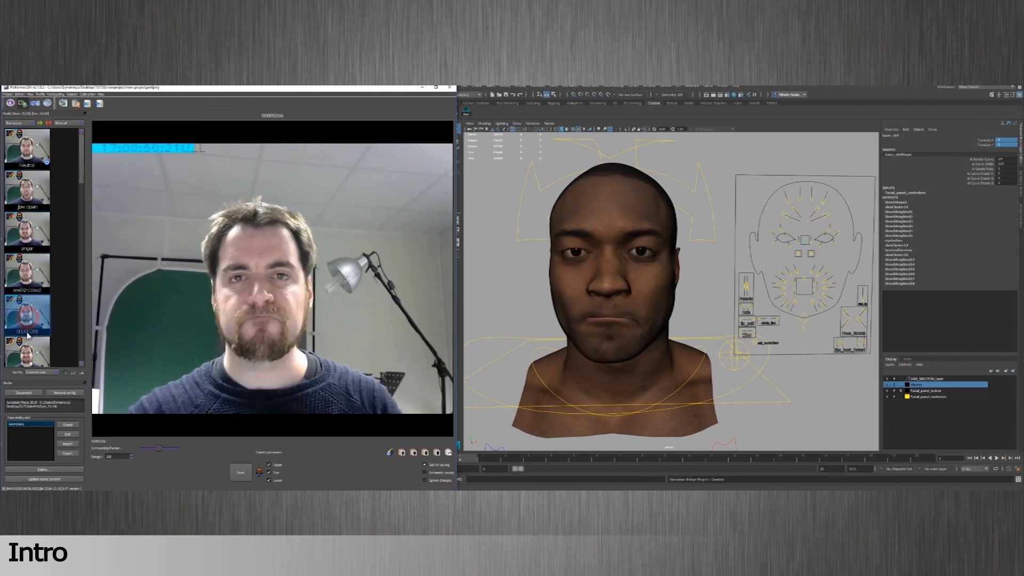
{"action": "left_click", "coordinate": [27, 358]}
{"action": "left_click", "coordinate": [30, 299]}
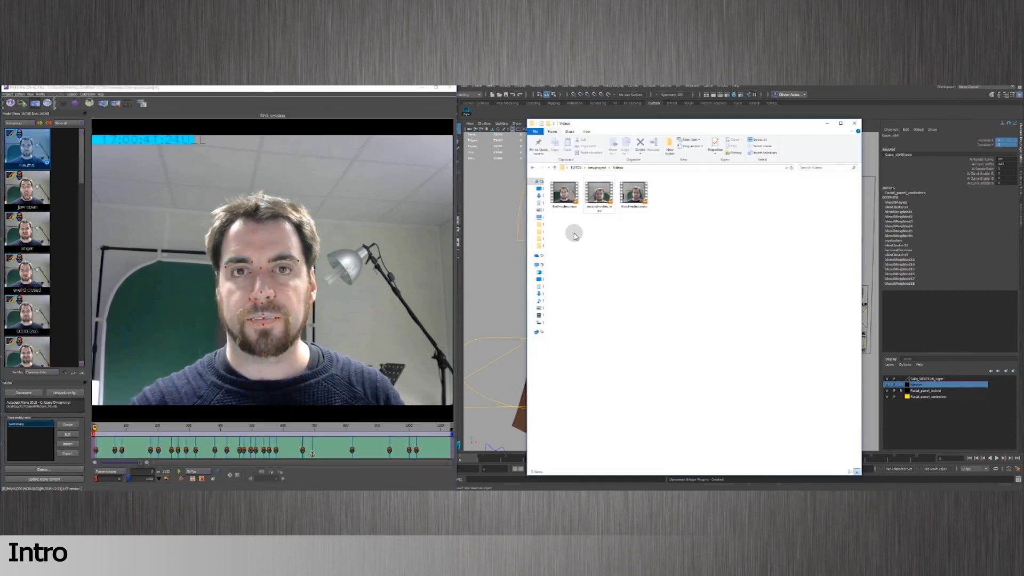
{"action": "left_click_drag", "start_coordinate": [571, 230], "coordinate": [679, 221]}
{"action": "left_click", "coordinate": [686, 251]}
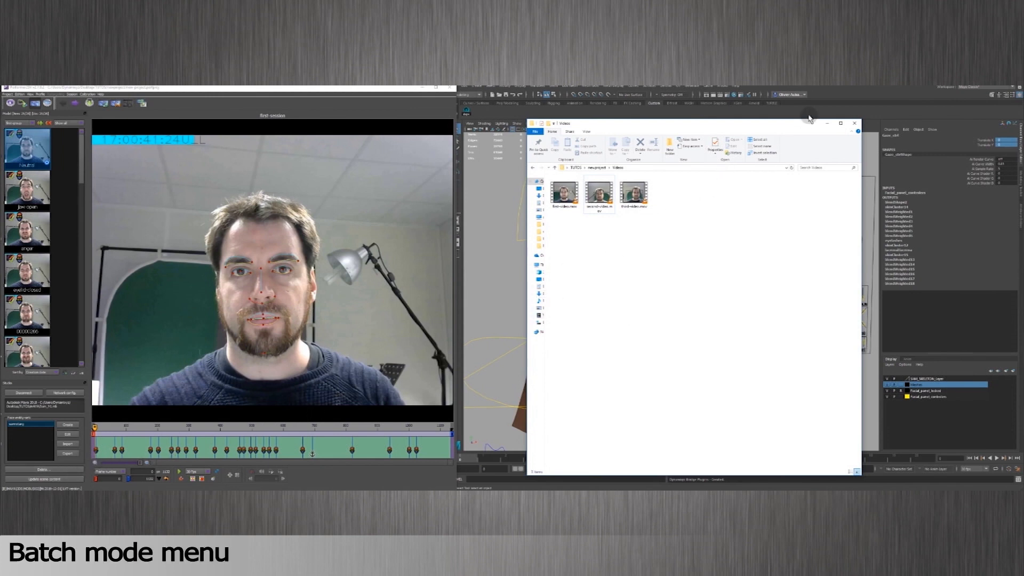
Minimize the File Explorer Videos window to reveal Performer and the Maya head
{"action": "left_click", "coordinate": [833, 128]}
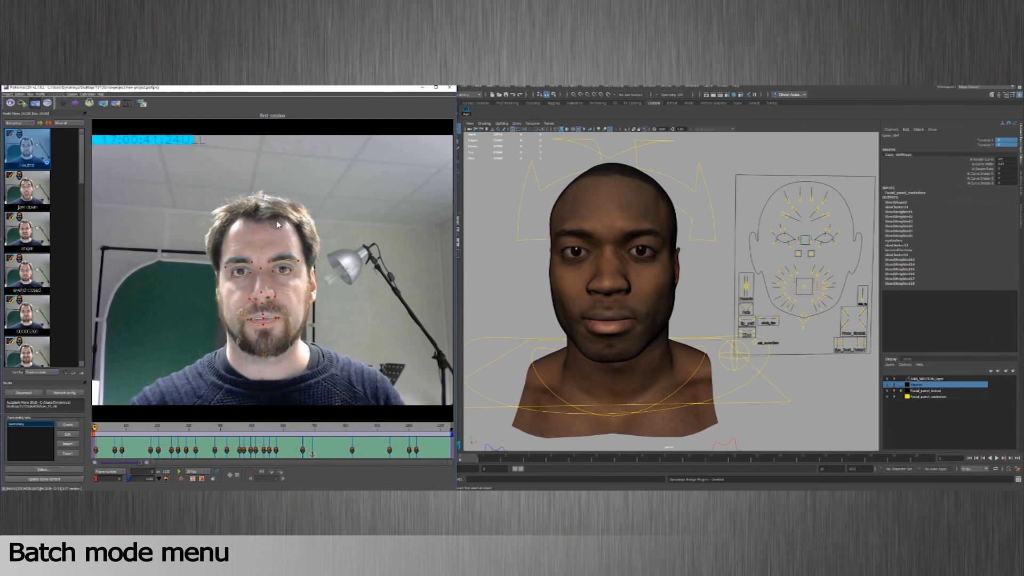
Switch to Batch mode and select the three video files in the folder
{"action": "left_click", "coordinate": [47, 103]}
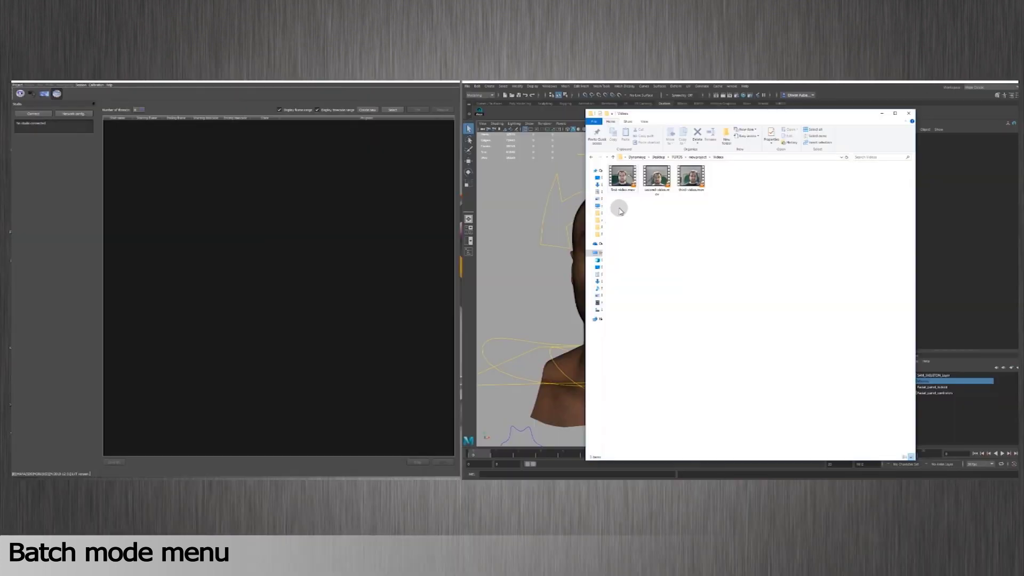
{"action": "left_click_drag", "start_coordinate": [633, 204], "coordinate": [685, 197]}
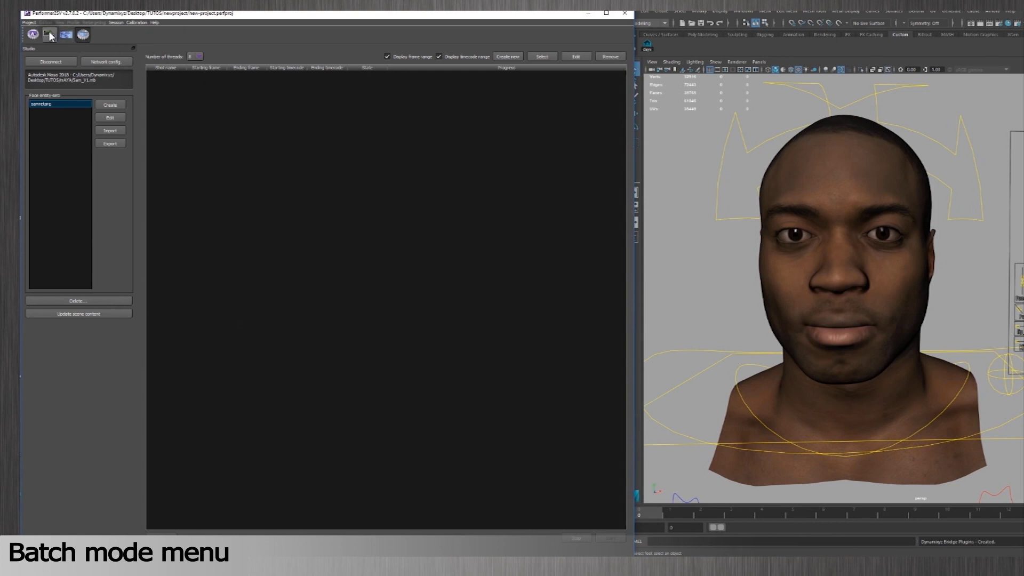
Return to the profile's training poses and select the jaw-open pose on the head
{"action": "left_click", "coordinate": [49, 33]}
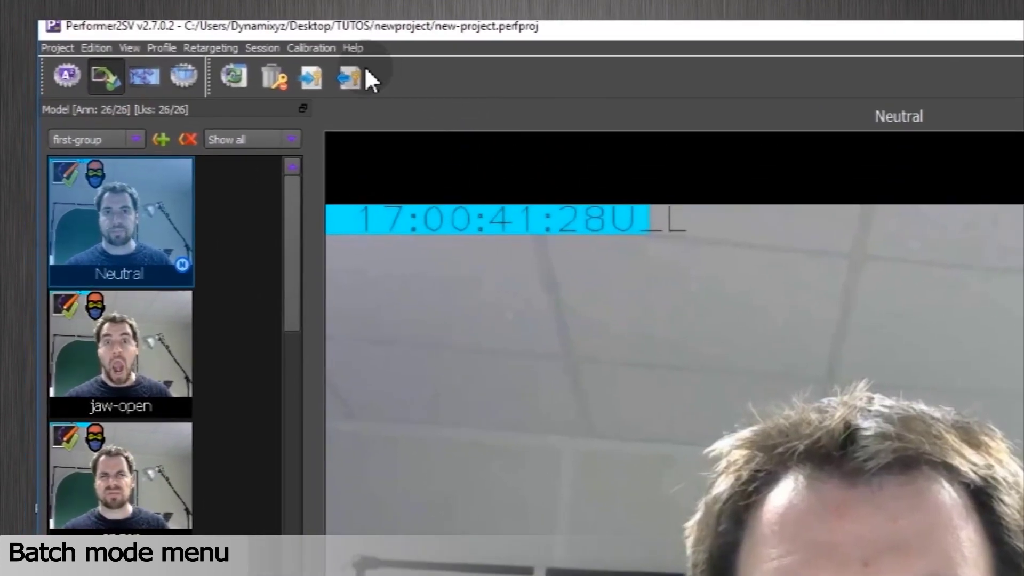
{"action": "left_click", "coordinate": [278, 72]}
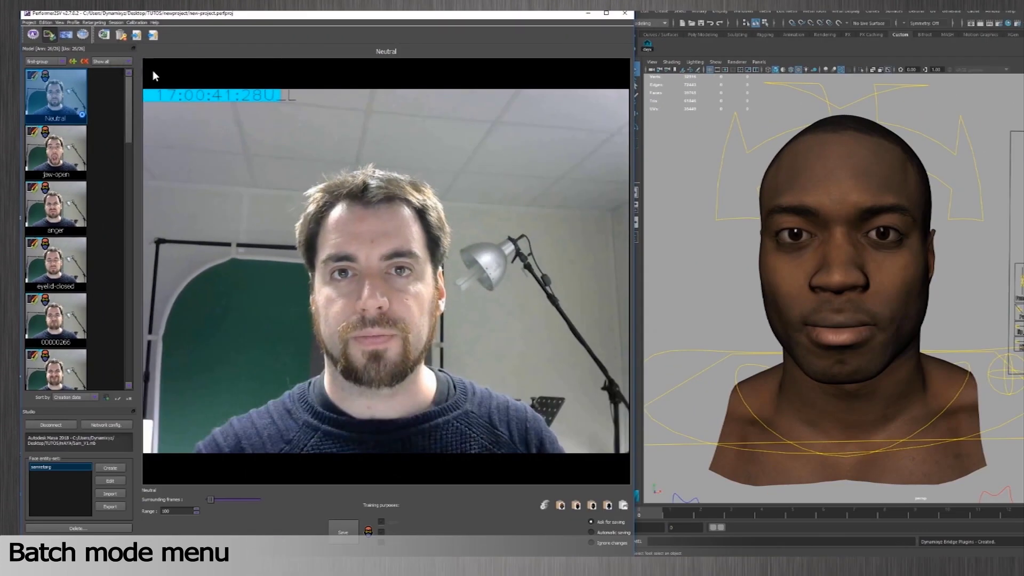
{"action": "left_click", "coordinate": [64, 155]}
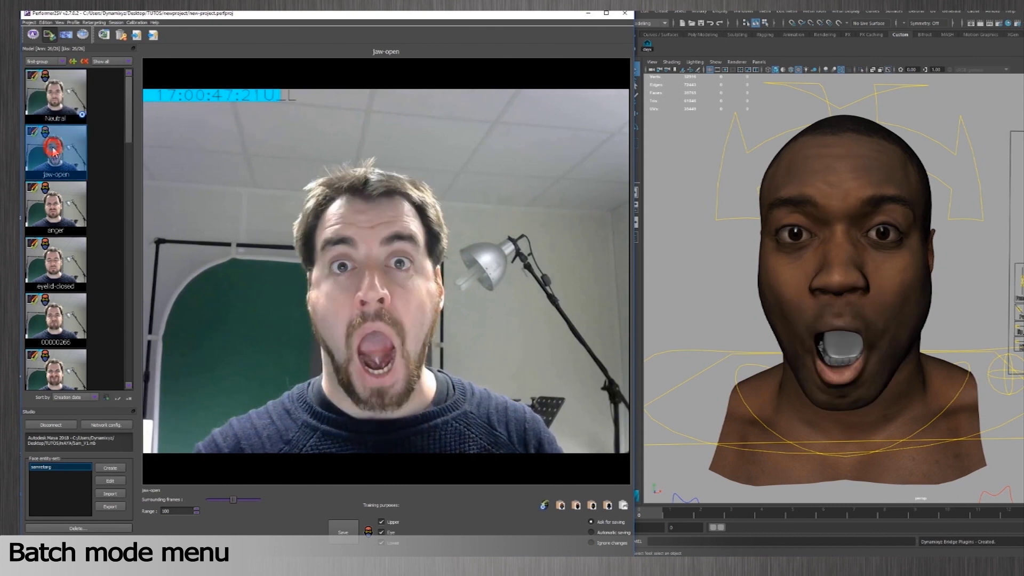
{"action": "key", "text": "Down"}
{"action": "left_click", "coordinate": [66, 155]}
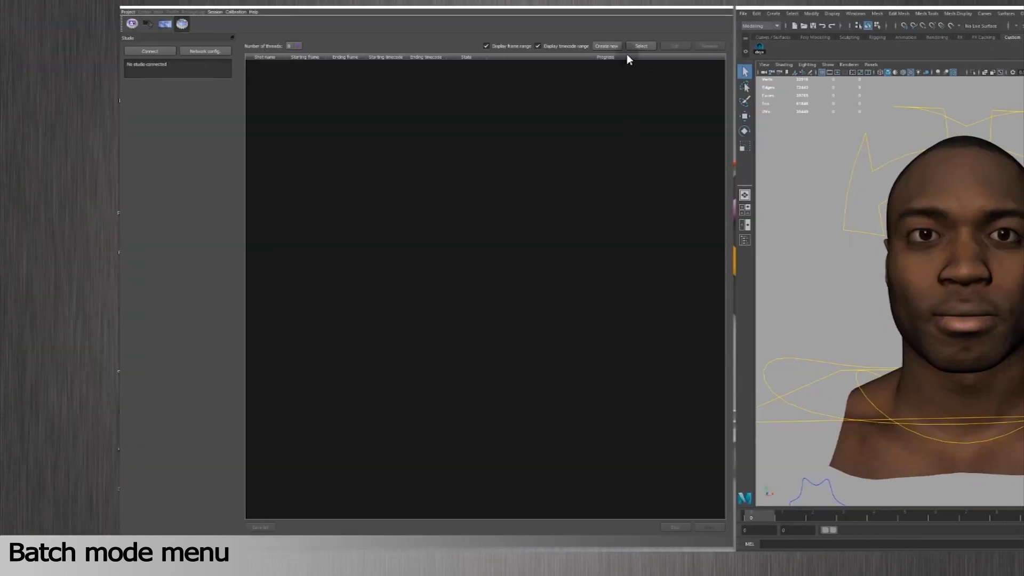
Create a new tracking session from first-video.mov, appending a hyphen to its name
{"action": "left_click", "coordinate": [627, 53]}
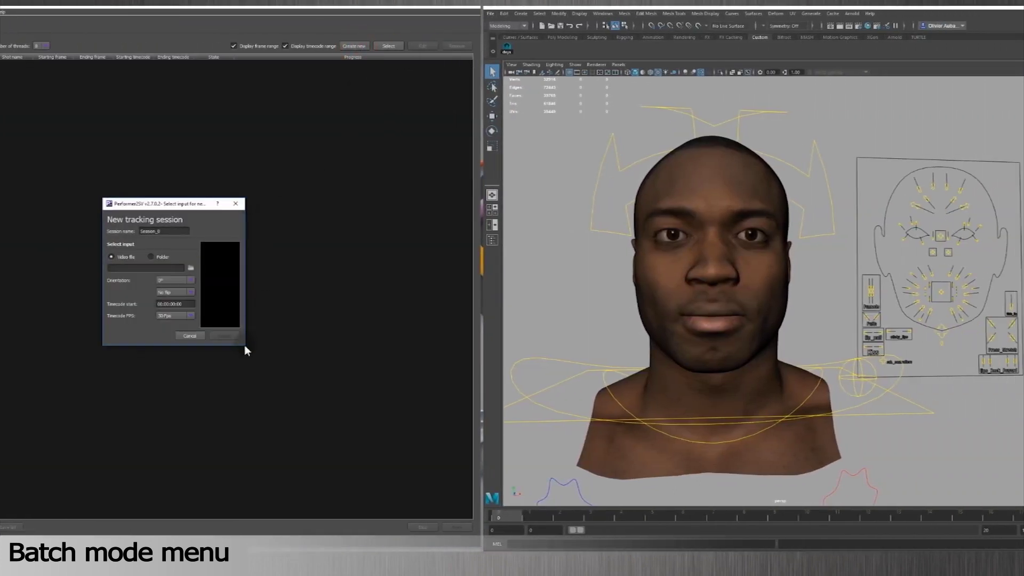
{"action": "left_click_drag", "start_coordinate": [245, 345], "coordinate": [895, 489]}
{"action": "left_click", "coordinate": [191, 268]}
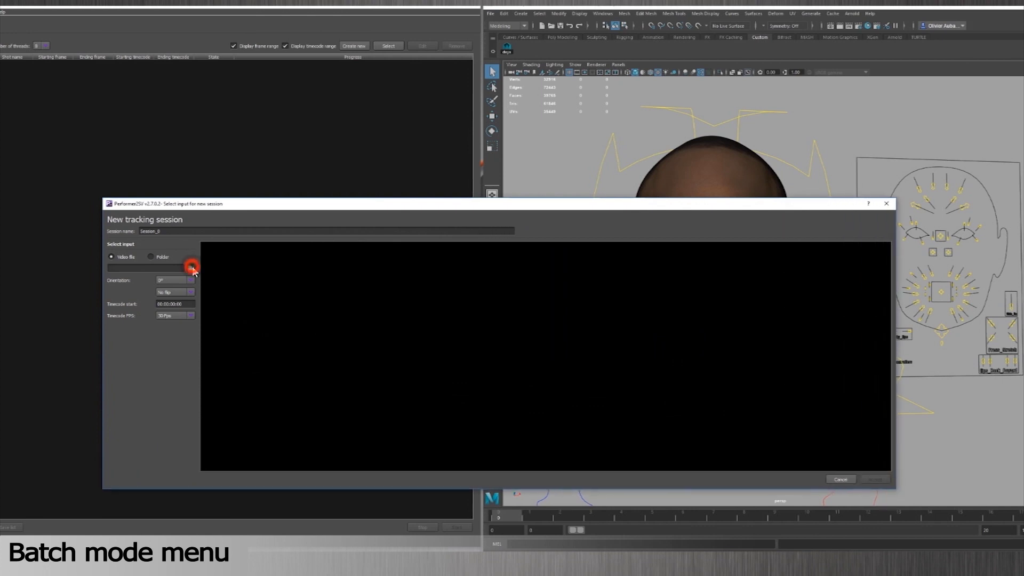
{"action": "left_click", "coordinate": [157, 272]}
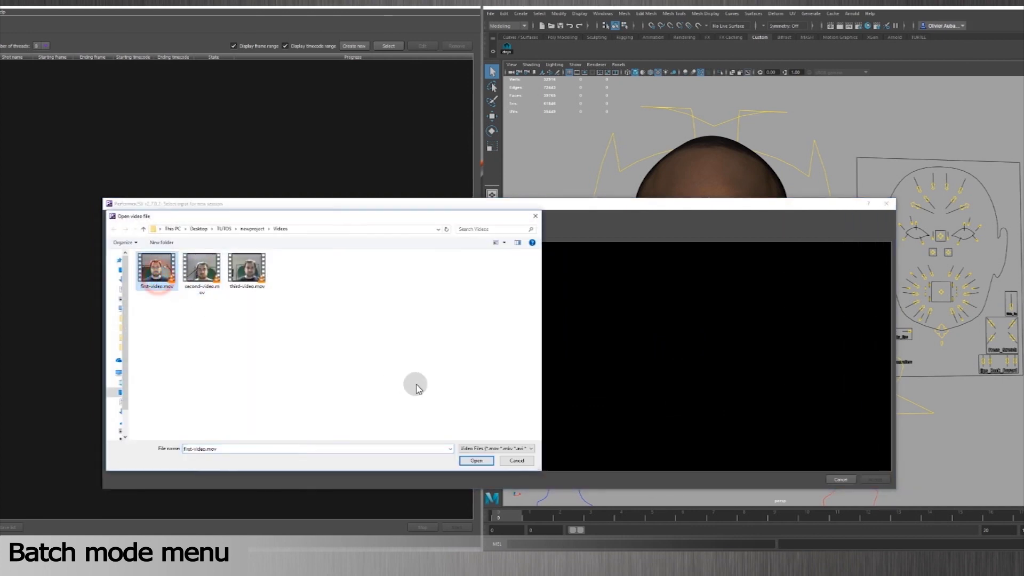
{"action": "left_click", "coordinate": [477, 460]}
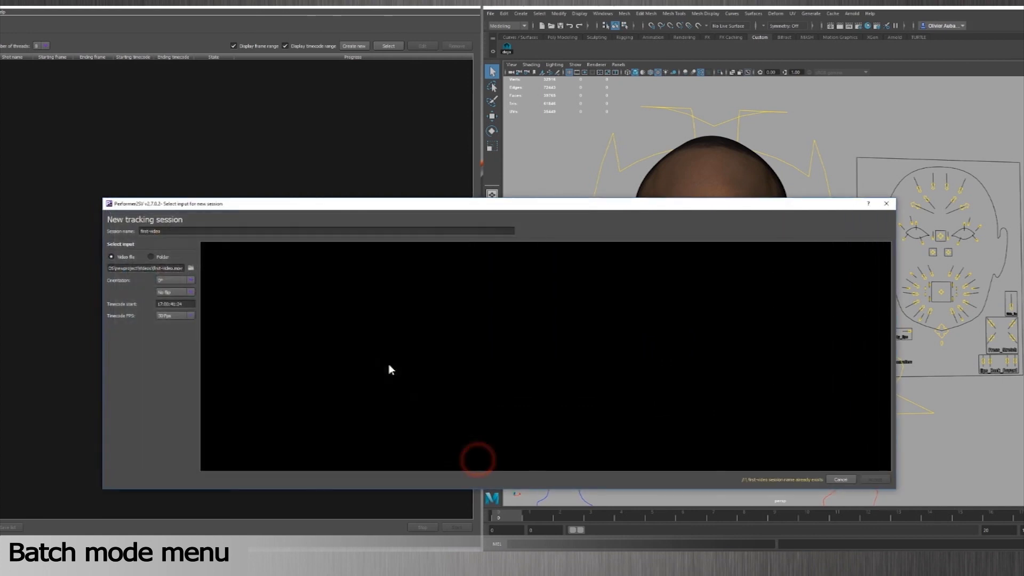
{"action": "left_click", "coordinate": [212, 230]}
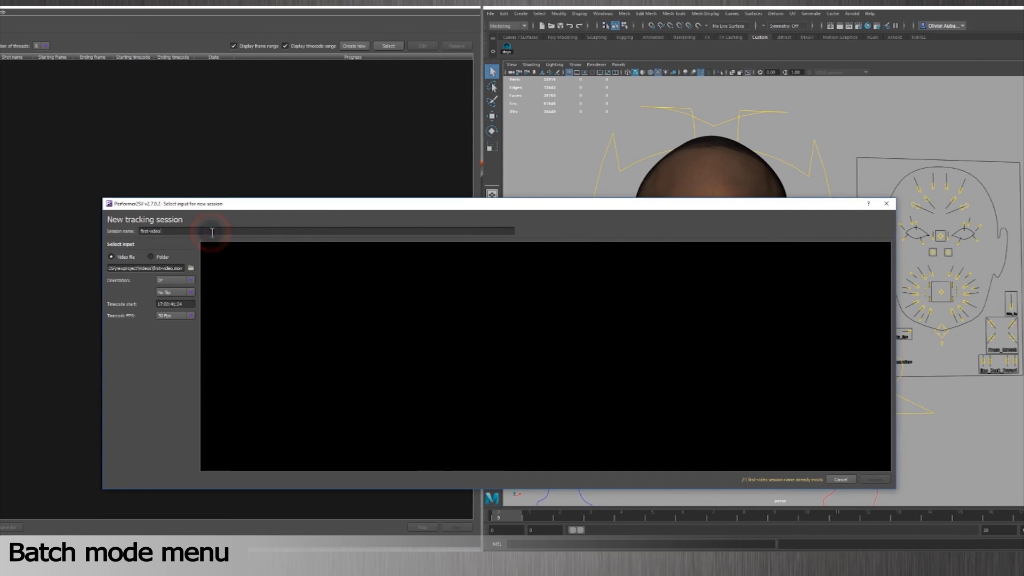
{"action": "type", "text": "-"}
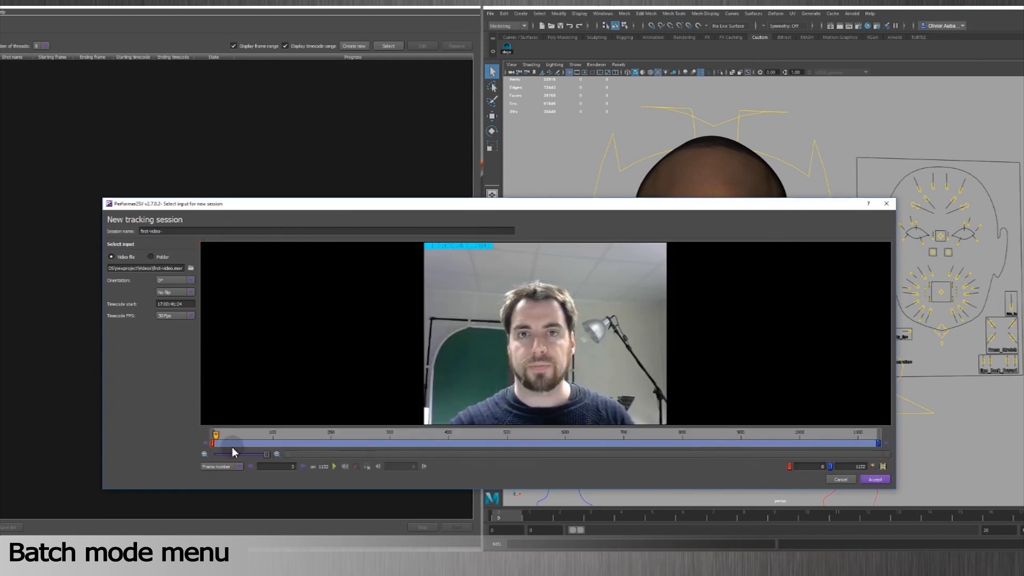
Keep the timecode at 30 Fps and extend the tracked range from frame 0 to the clip's end
{"action": "left_click", "coordinate": [810, 466]}
{"action": "type", "text": "10"}
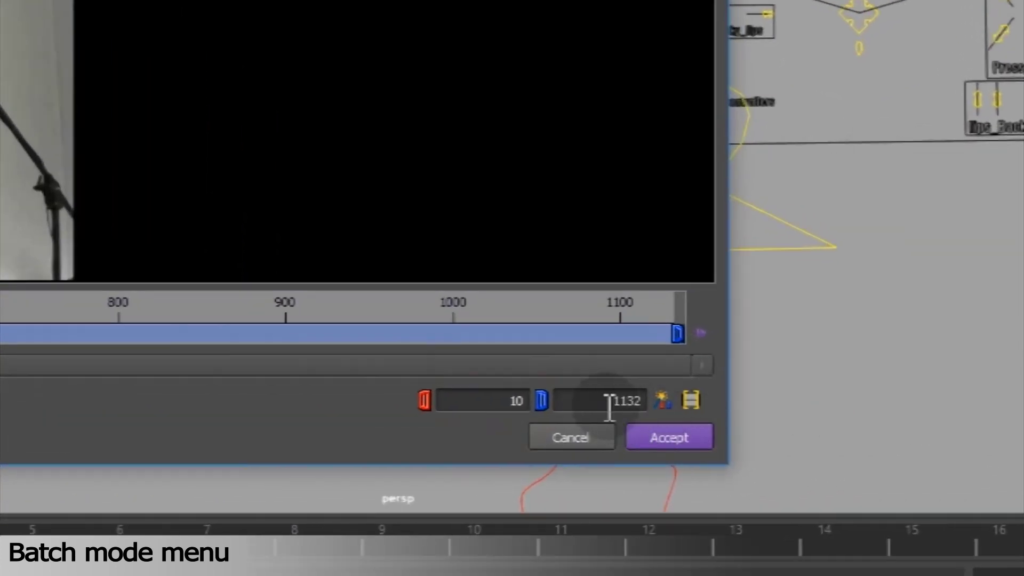
{"action": "double_click", "coordinate": [821, 459]}
{"action": "type", "text": "100"}
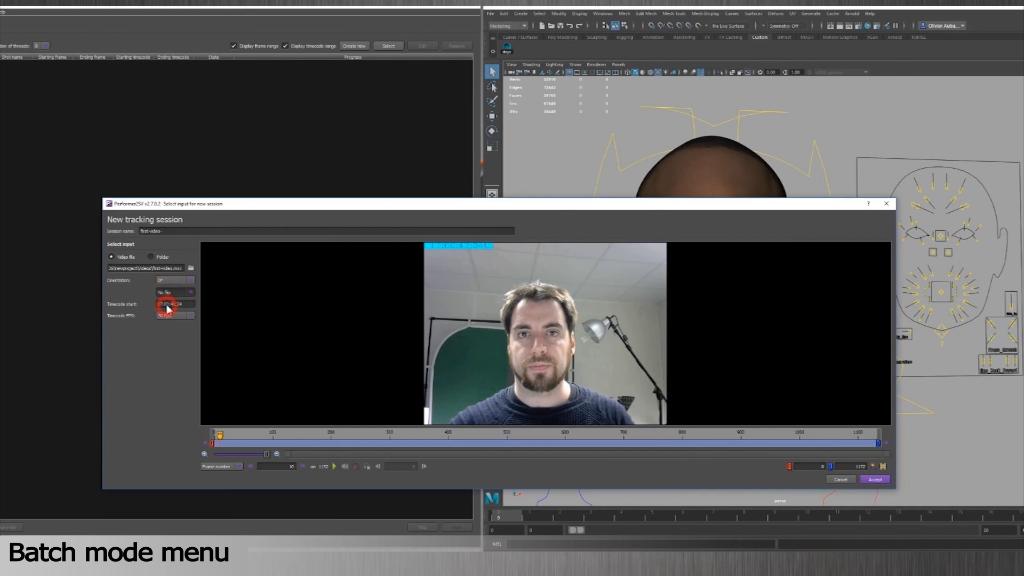
{"action": "left_click_drag", "start_coordinate": [188, 303], "coordinate": [136, 301]}
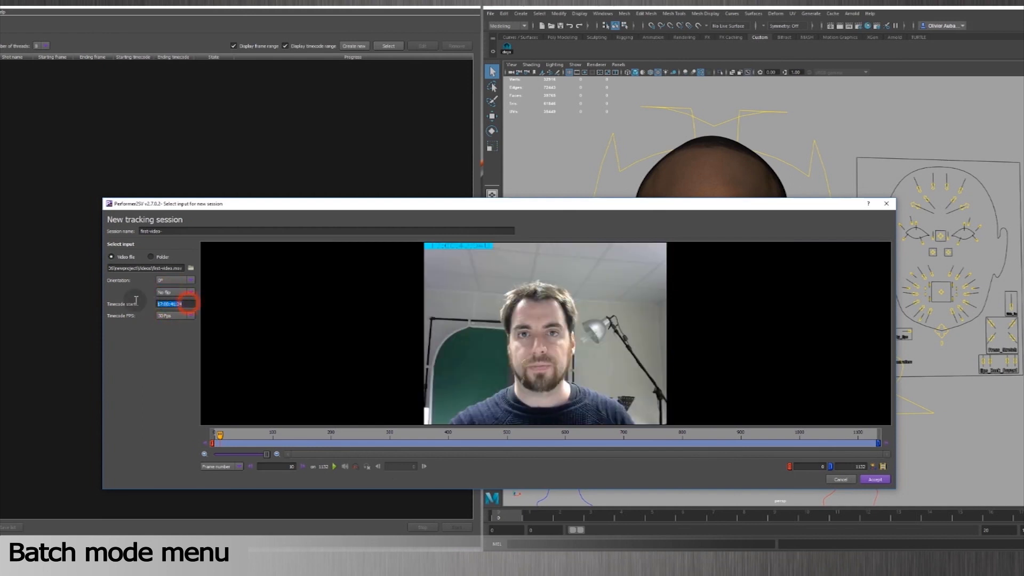
{"action": "left_click", "coordinate": [194, 316]}
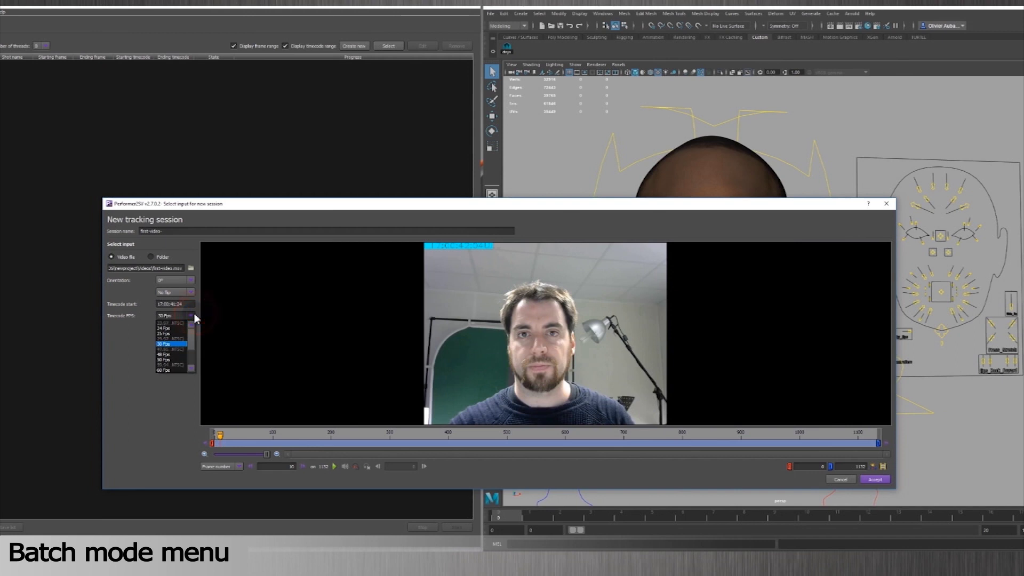
{"action": "left_click", "coordinate": [195, 316]}
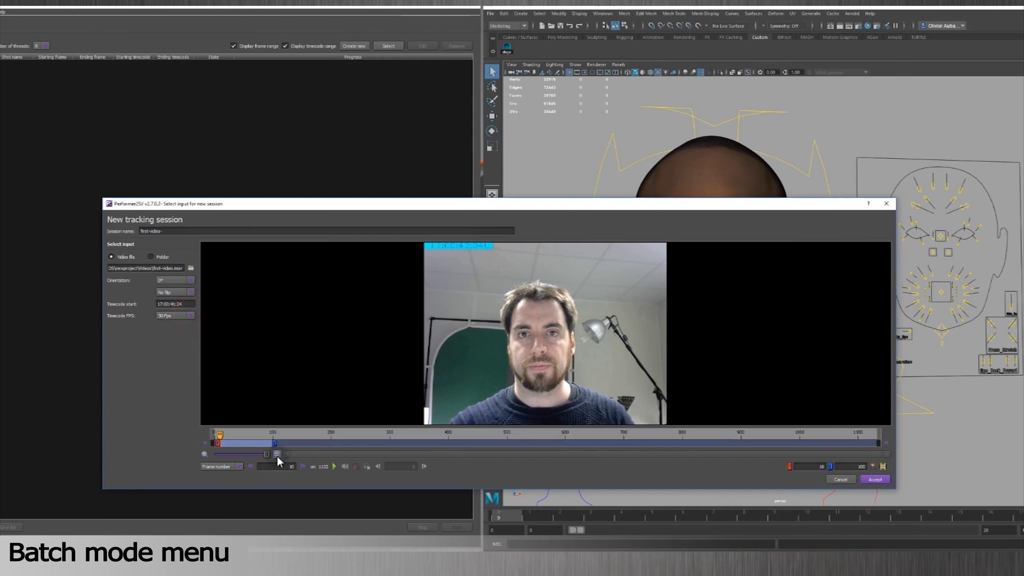
{"action": "left_click_drag", "start_coordinate": [274, 444], "coordinate": [572, 444]}
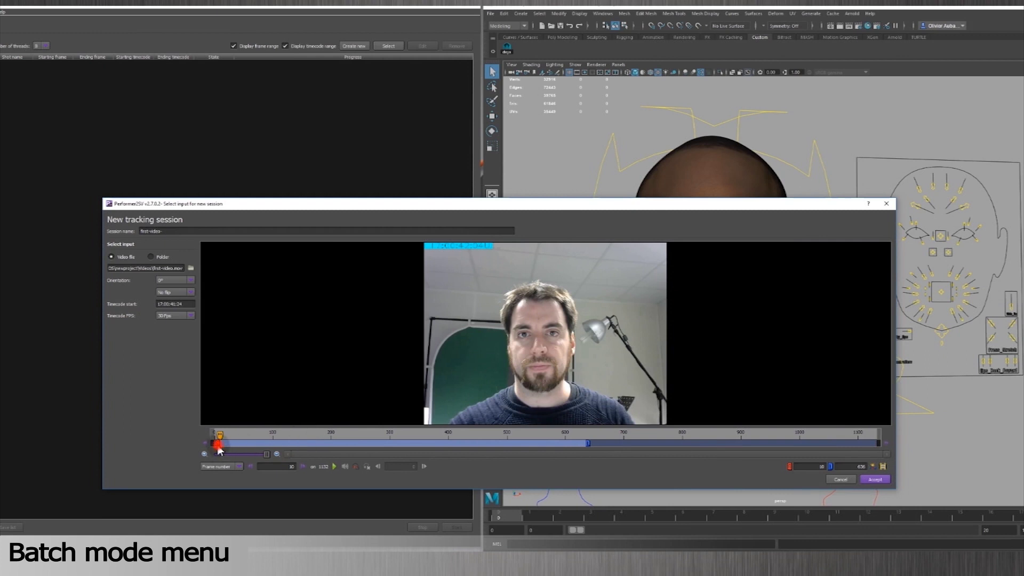
{"action": "left_click_drag", "start_coordinate": [218, 445], "coordinate": [190, 448]}
{"action": "left_click_drag", "start_coordinate": [588, 443], "coordinate": [881, 444]}
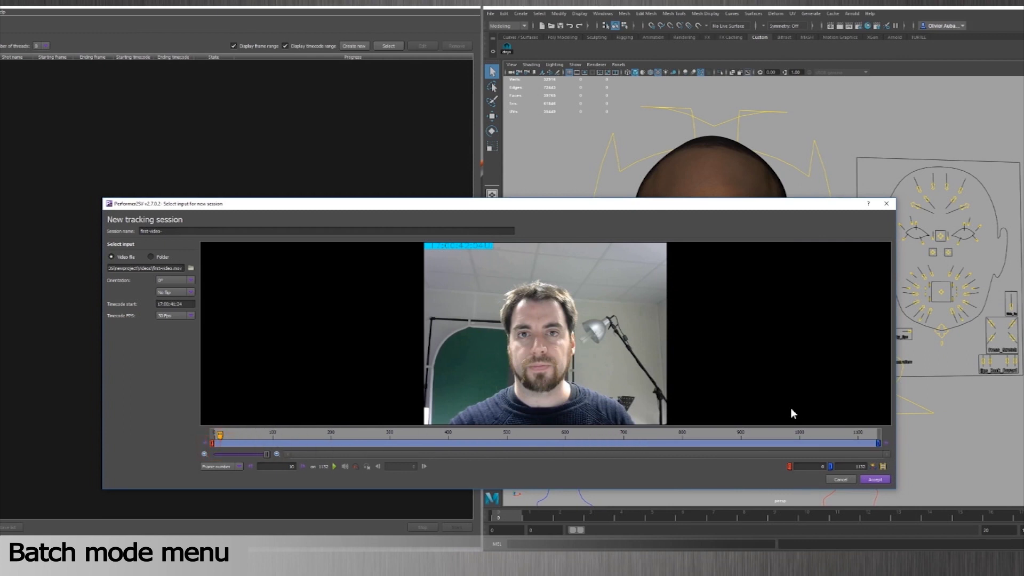
Accept the new tracking session, close the session editor, and list the saved sessions
{"action": "left_click", "coordinate": [876, 479]}
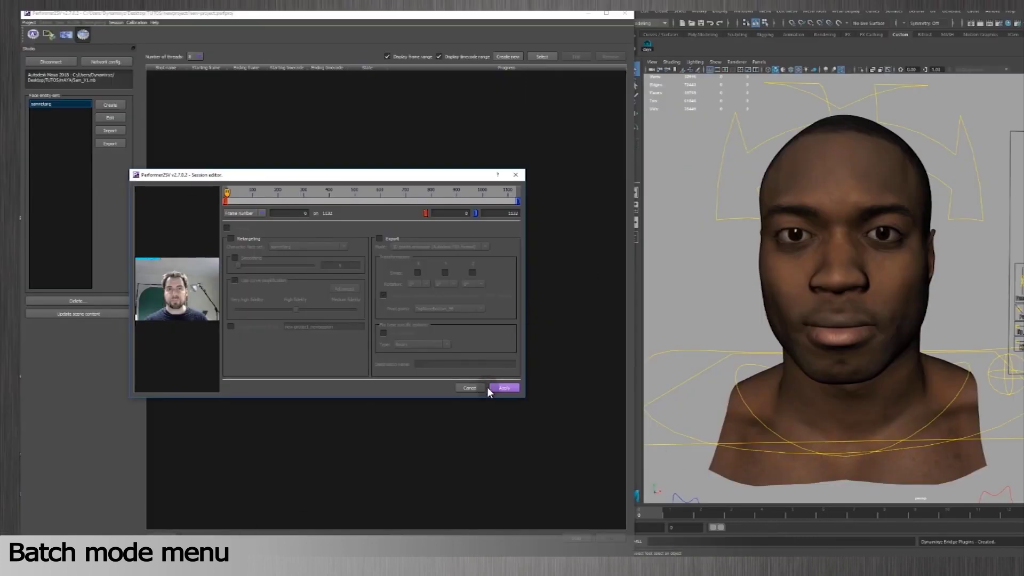
{"action": "left_click", "coordinate": [475, 391]}
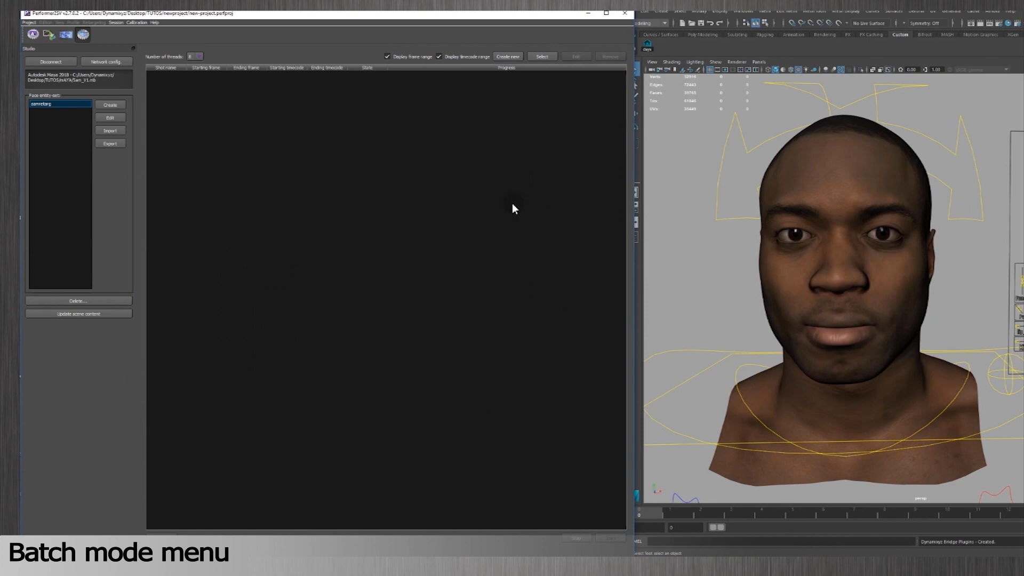
{"action": "left_click", "coordinate": [544, 57]}
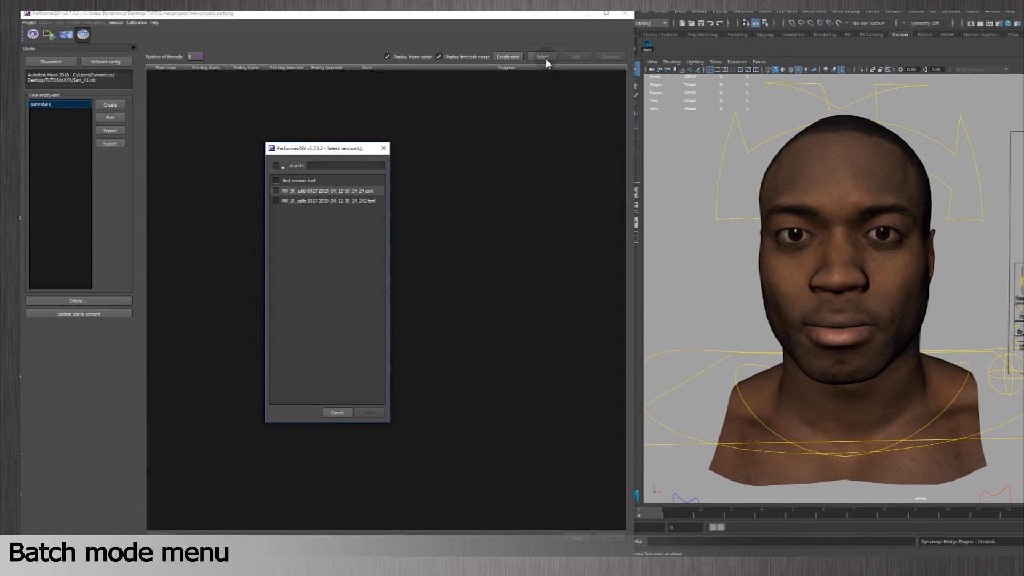
Choose first-session.txml as the batch session, then select the three capture videos in Explorer
{"action": "left_click", "coordinate": [275, 180]}
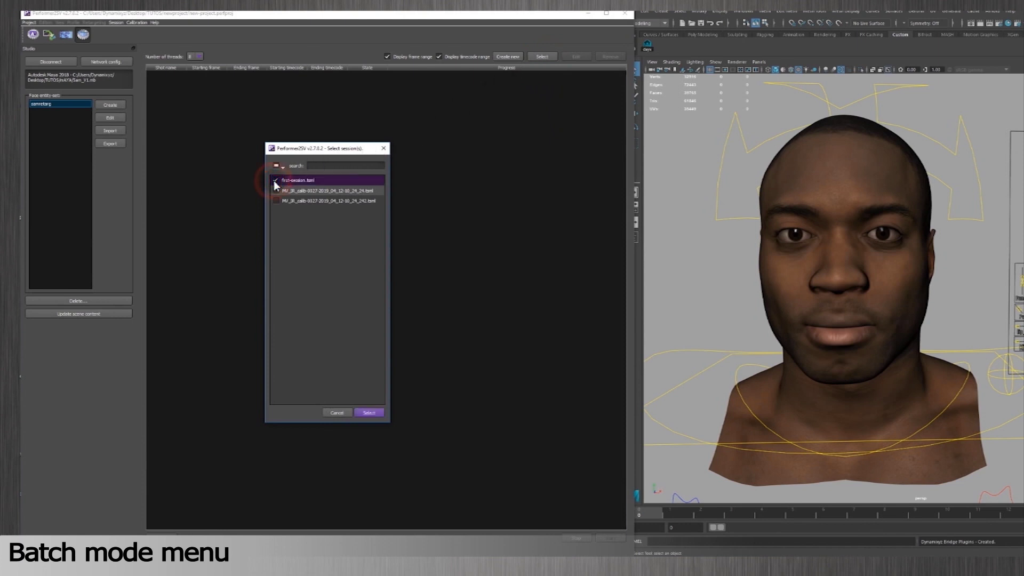
{"action": "left_click", "coordinate": [372, 412]}
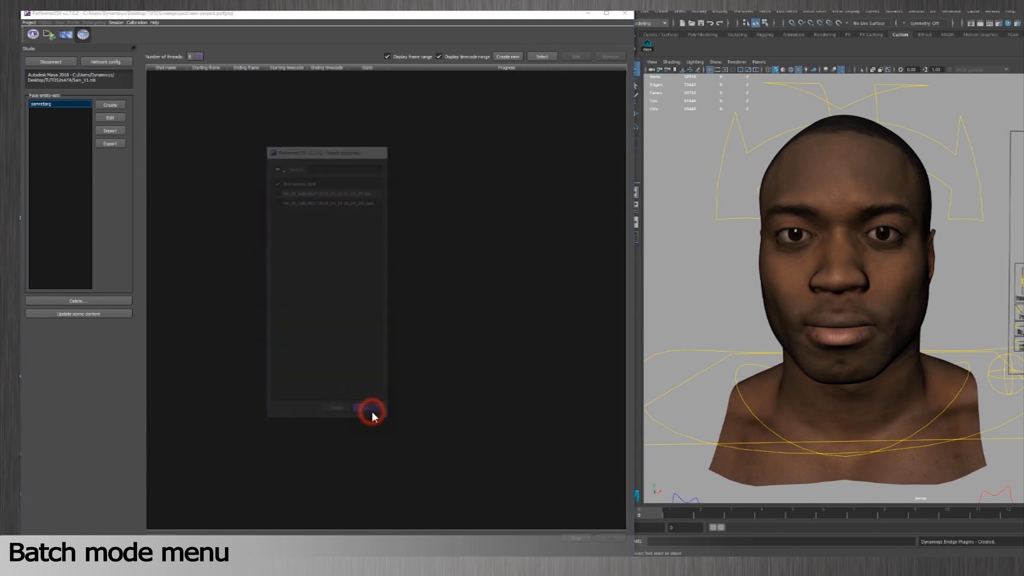
{"action": "key", "text": "Escape"}
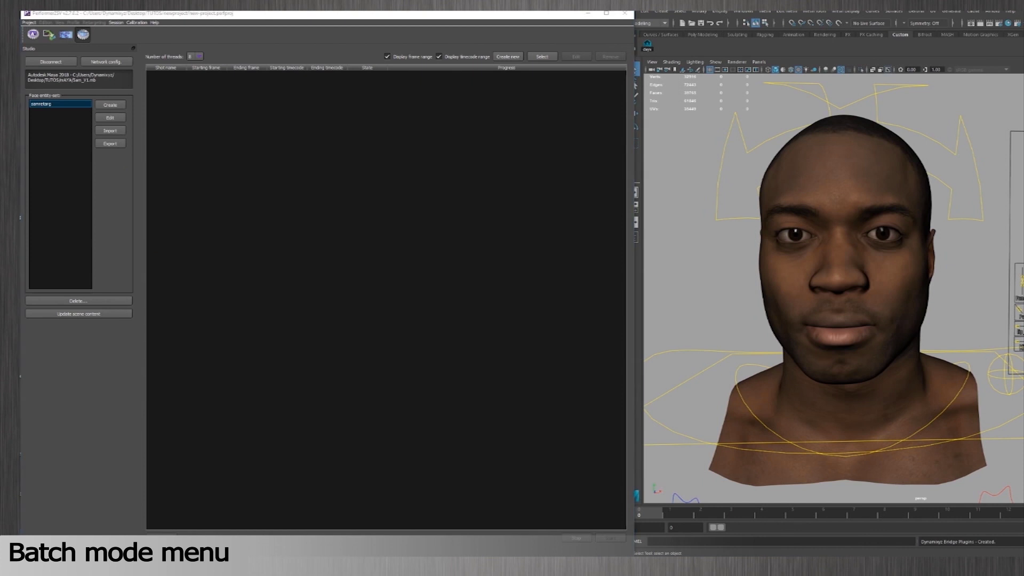
{"action": "key", "text": "super+e"}
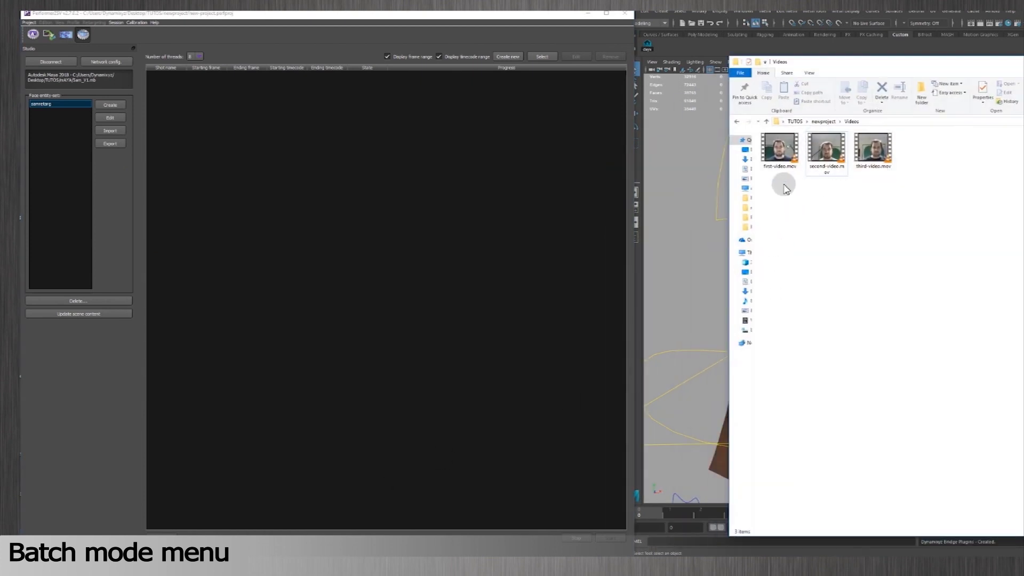
{"action": "left_click_drag", "start_coordinate": [777, 184], "coordinate": [481, 214]}
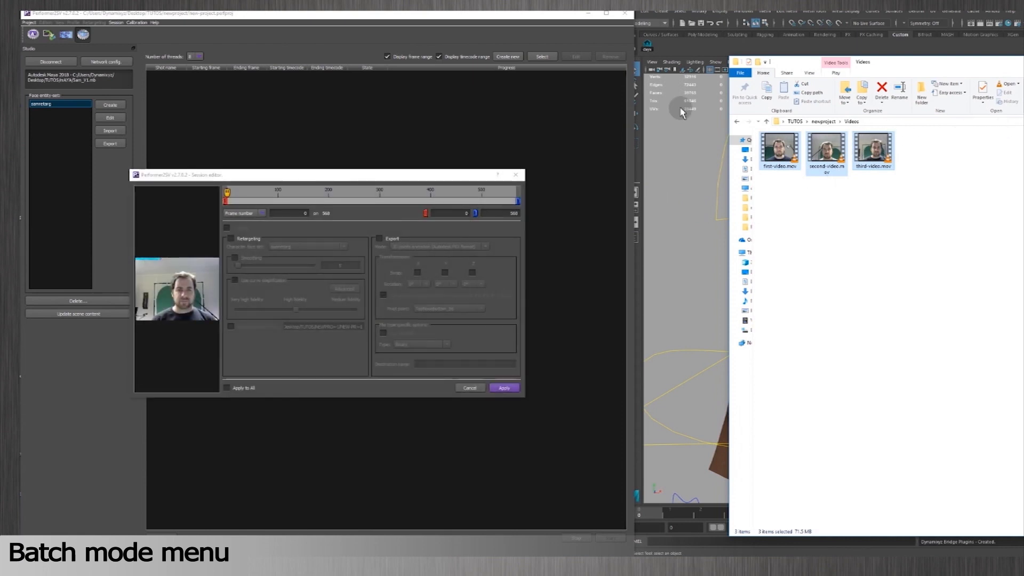
Reposition the session editor and toggle its Retargeting and Export options
{"action": "left_click", "coordinate": [447, 172]}
{"action": "left_click_drag", "start_coordinate": [447, 172], "coordinate": [570, 126]}
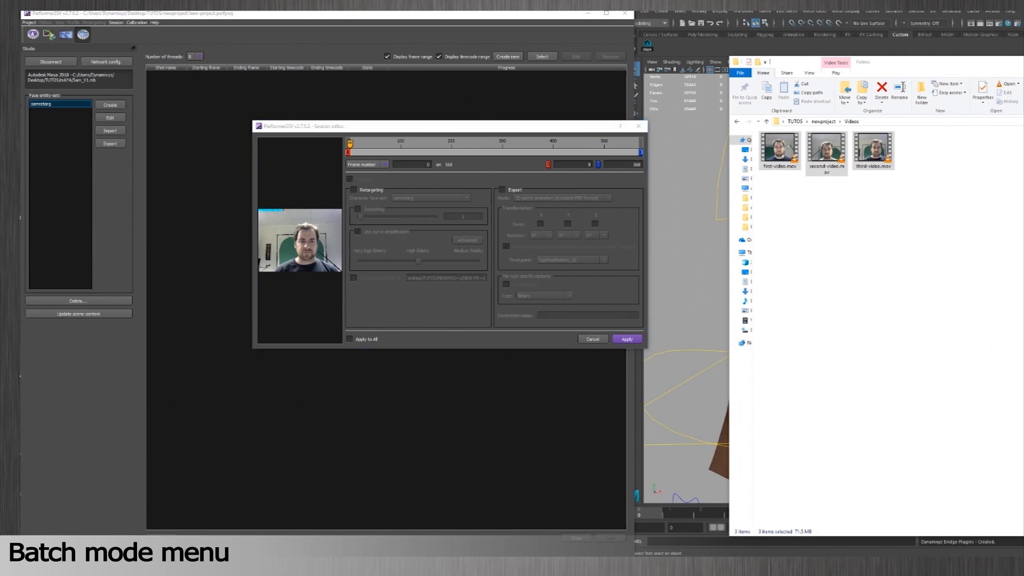
{"action": "left_click", "coordinate": [354, 190]}
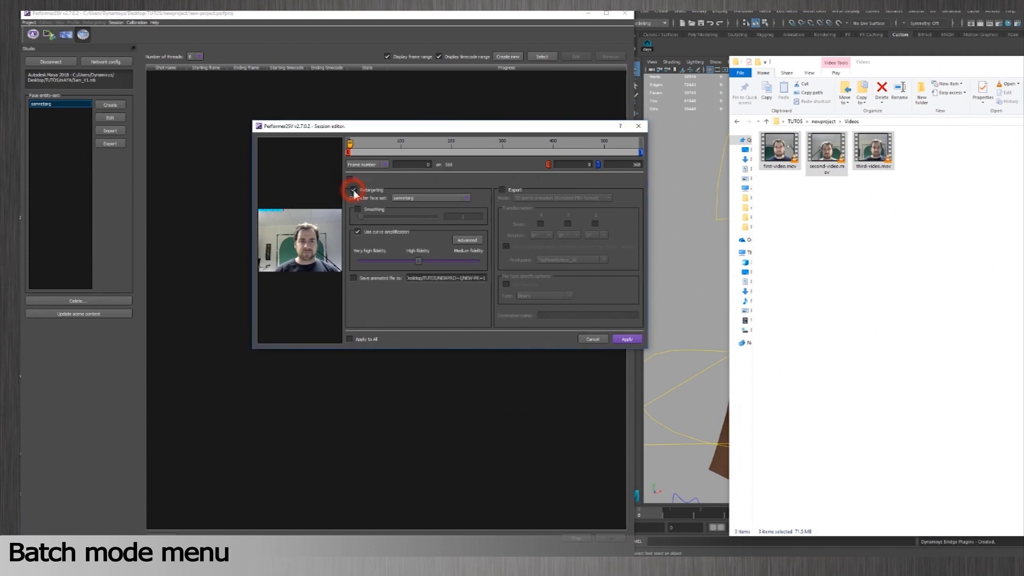
{"action": "left_click", "coordinate": [502, 190]}
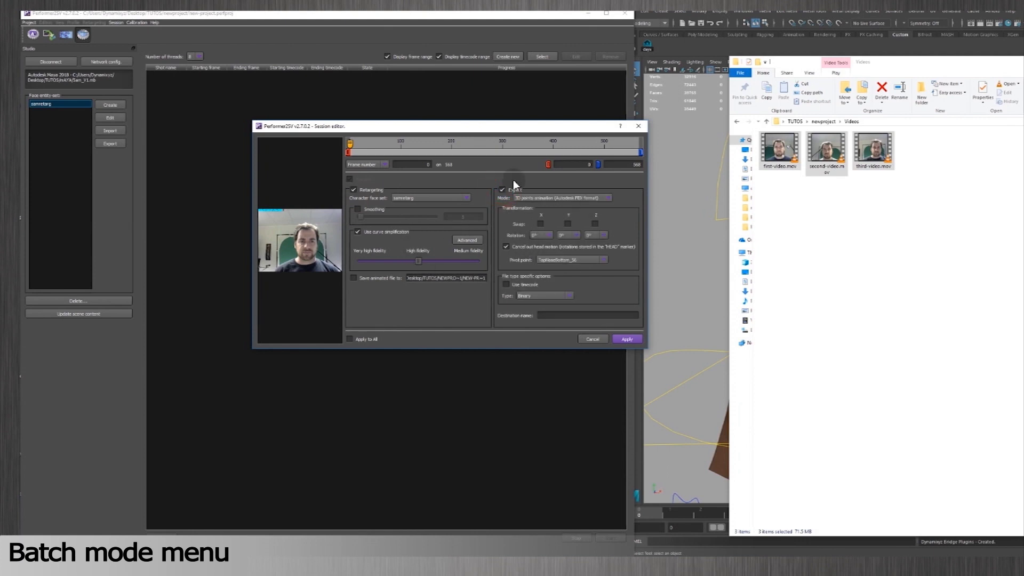
{"action": "left_click", "coordinate": [407, 304]}
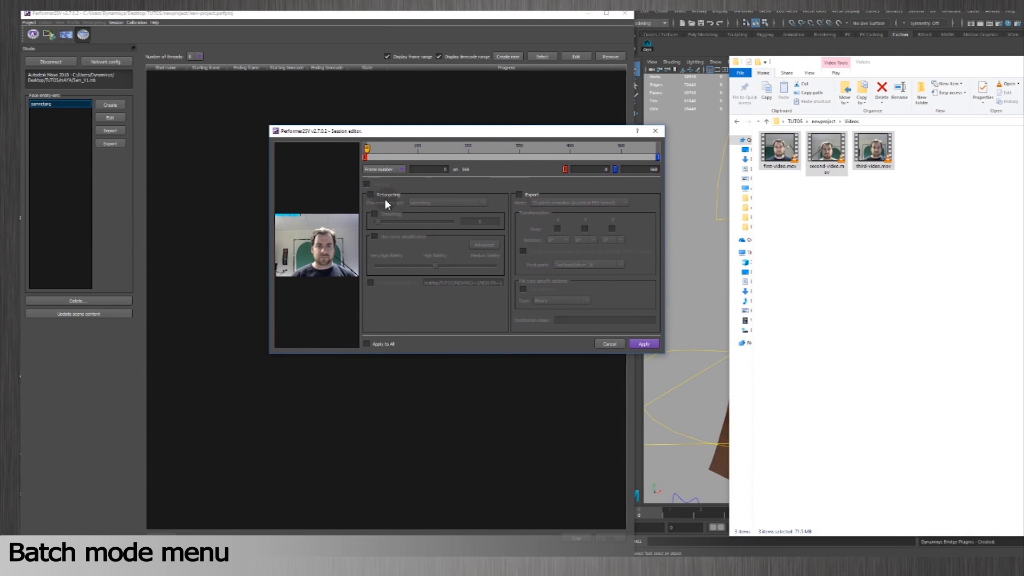
Enable retargeting with smoothing 5 and Medium fidelity curve simplification
{"action": "left_click", "coordinate": [370, 195]}
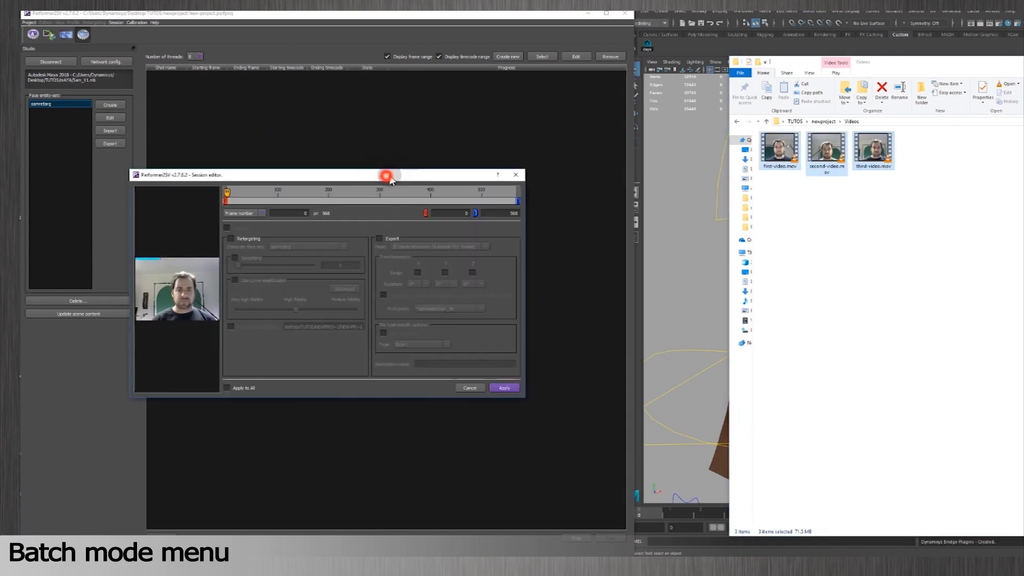
{"action": "left_click_drag", "start_coordinate": [389, 172], "coordinate": [527, 131]}
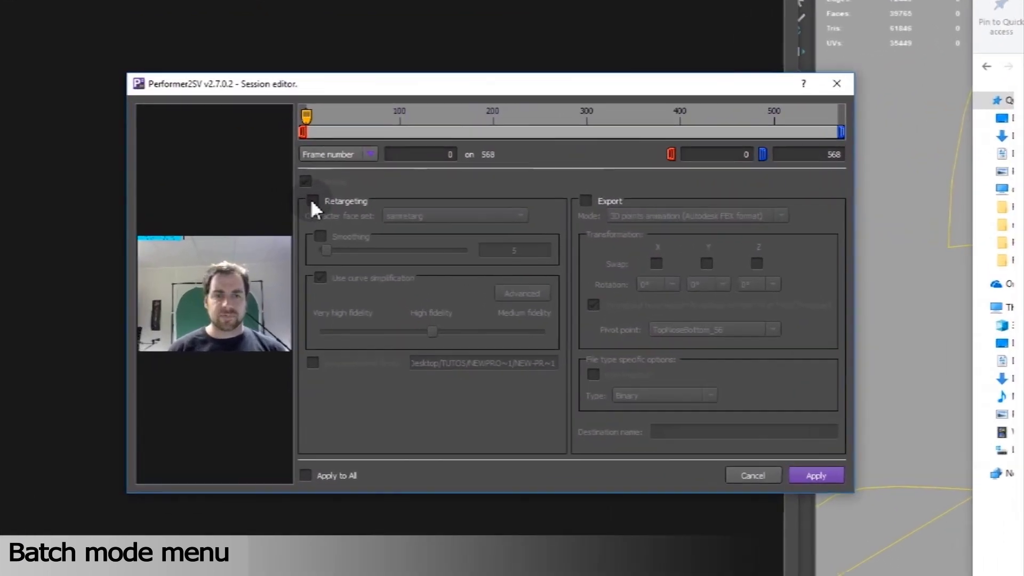
{"action": "left_click", "coordinate": [370, 196]}
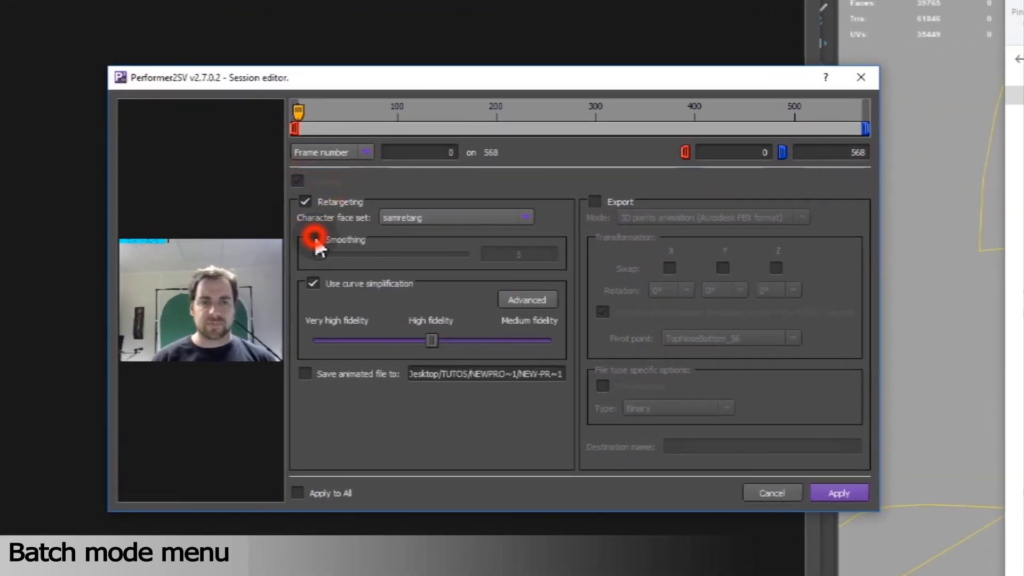
{"action": "left_click", "coordinate": [314, 240]}
{"action": "left_click_drag", "start_coordinate": [455, 337], "coordinate": [552, 339]}
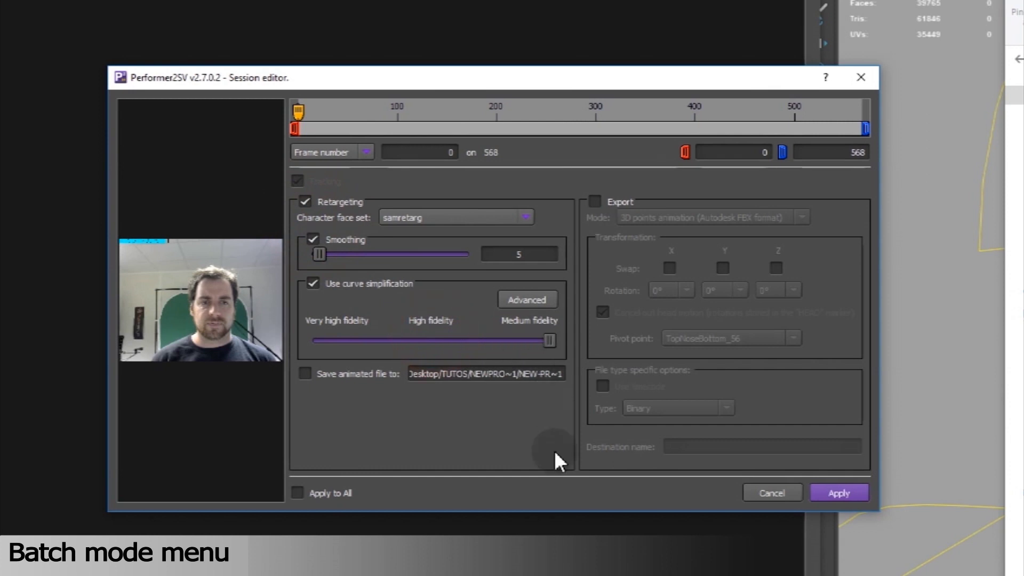
Save animated files to maya-batch, apply the settings to all three videos, and queue them
{"action": "left_click", "coordinate": [303, 373]}
{"action": "left_click", "coordinate": [426, 372]}
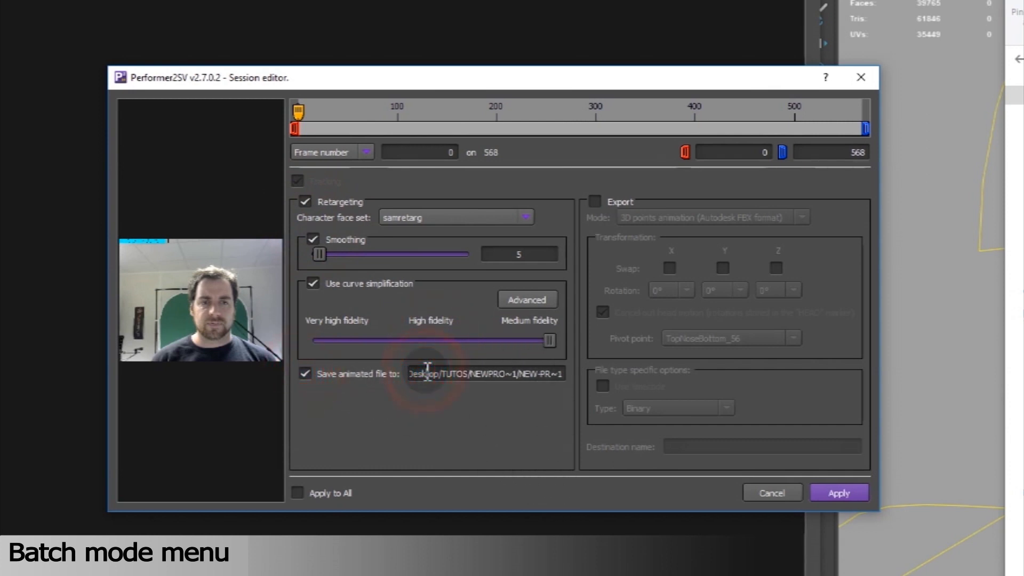
{"action": "left_click_drag", "start_coordinate": [552, 374], "coordinate": [366, 397]}
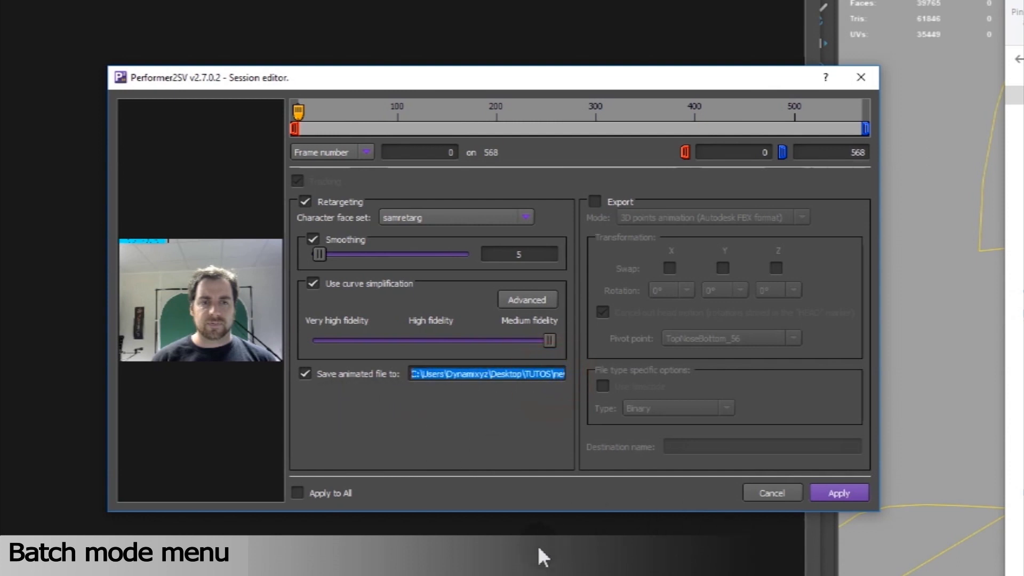
{"action": "key", "text": "Tab"}
{"action": "key", "text": "space"}
{"action": "left_click", "coordinate": [831, 493]}
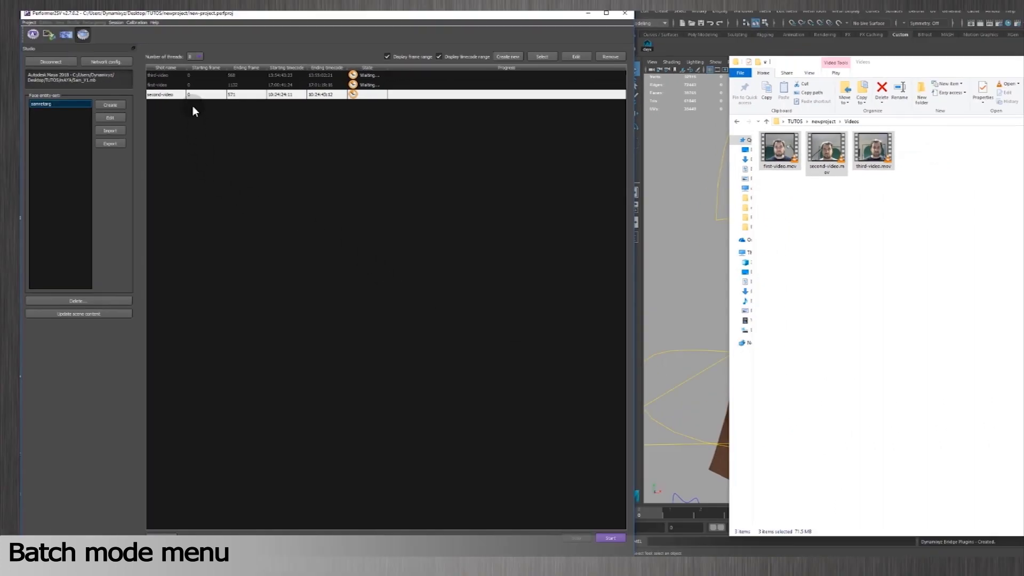
Select the third-video, first-video and second-video shots in the batch list
{"action": "left_click", "coordinate": [171, 75]}
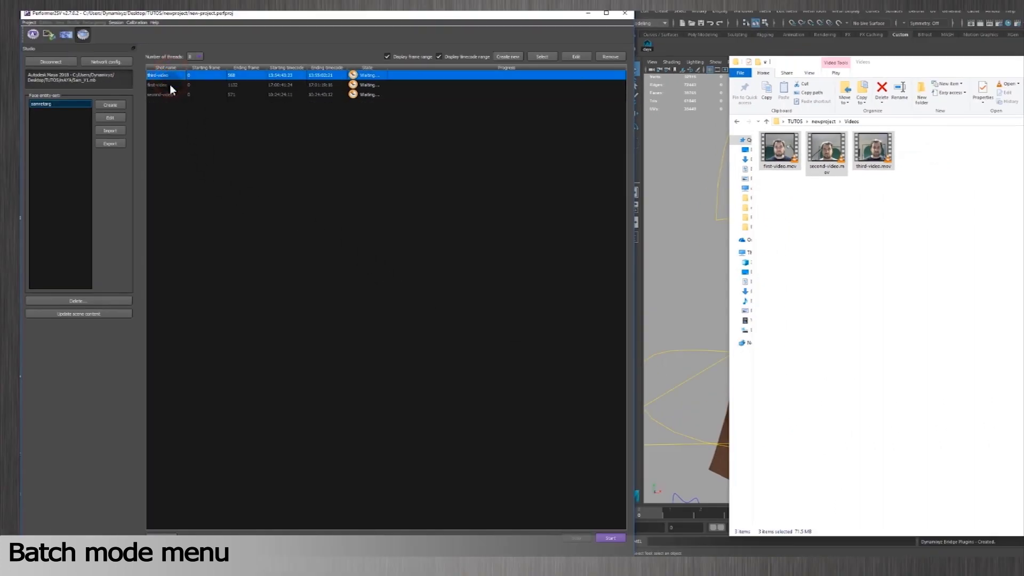
{"action": "left_click", "coordinate": [171, 85]}
{"action": "left_click", "coordinate": [166, 94]}
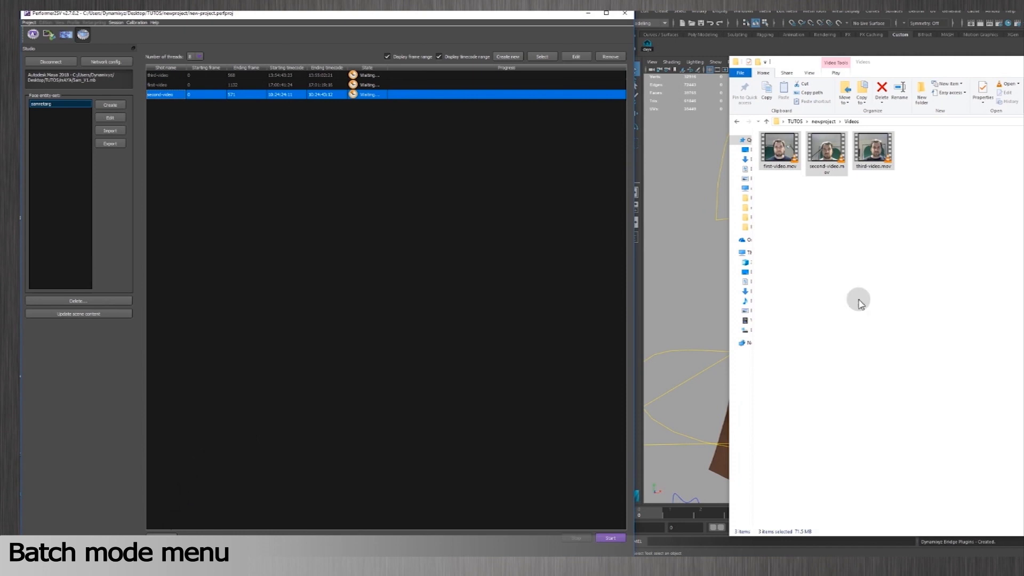
Open the empty newproject > maya-batch folder in Explorer and start batch processing the three shots
{"action": "left_click", "coordinate": [821, 122]}
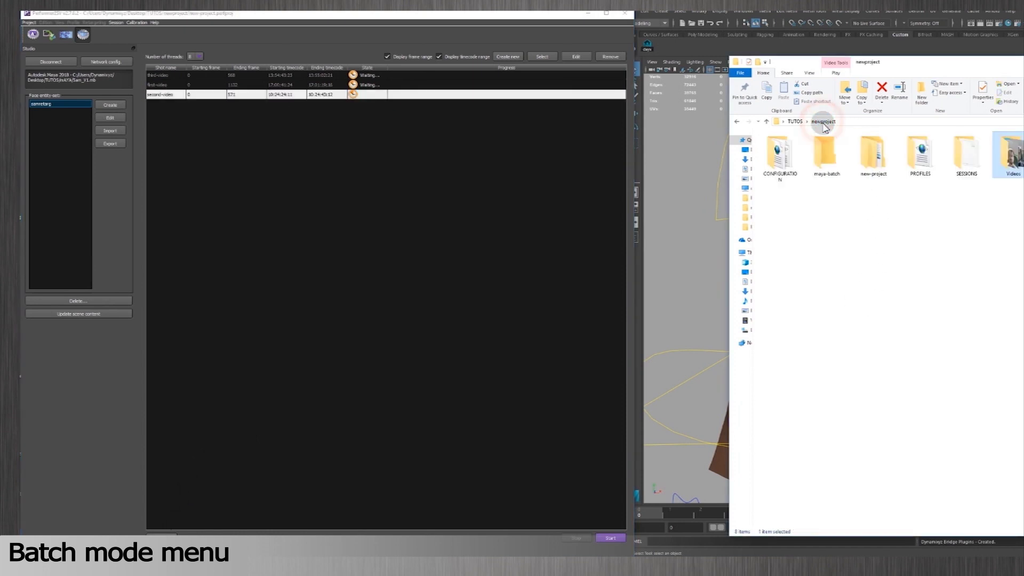
{"action": "double_click", "coordinate": [838, 155]}
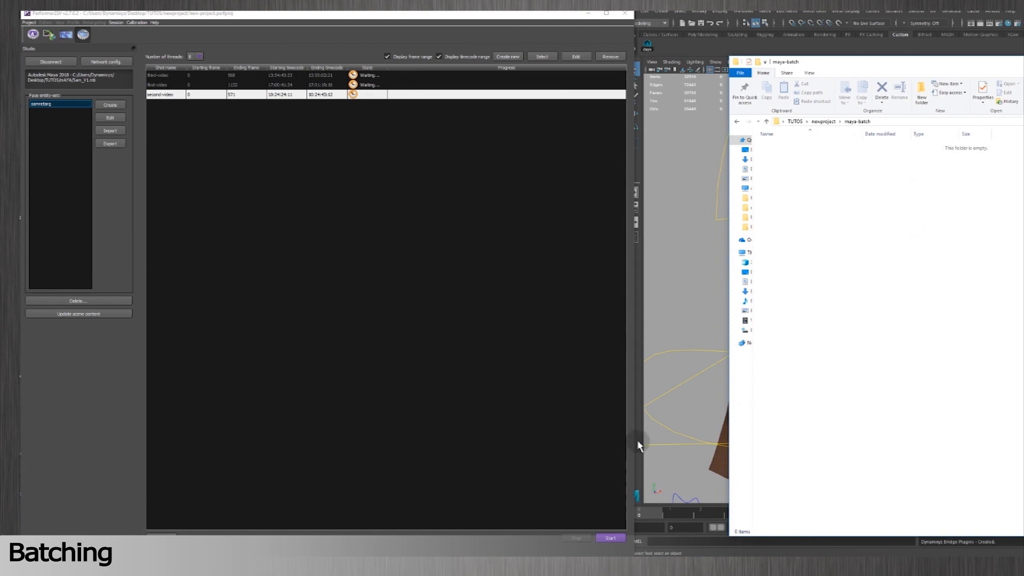
{"action": "left_click", "coordinate": [610, 538]}
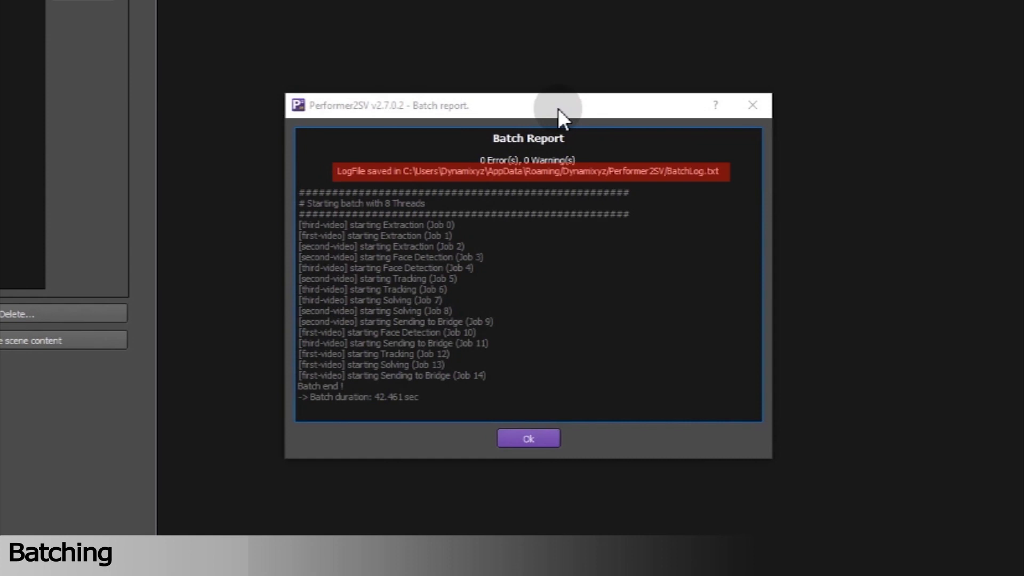
After the batch finishes with 0 errors and 0 warnings, move the Batch report aside
{"action": "left_click_drag", "start_coordinate": [558, 113], "coordinate": [427, 543]}
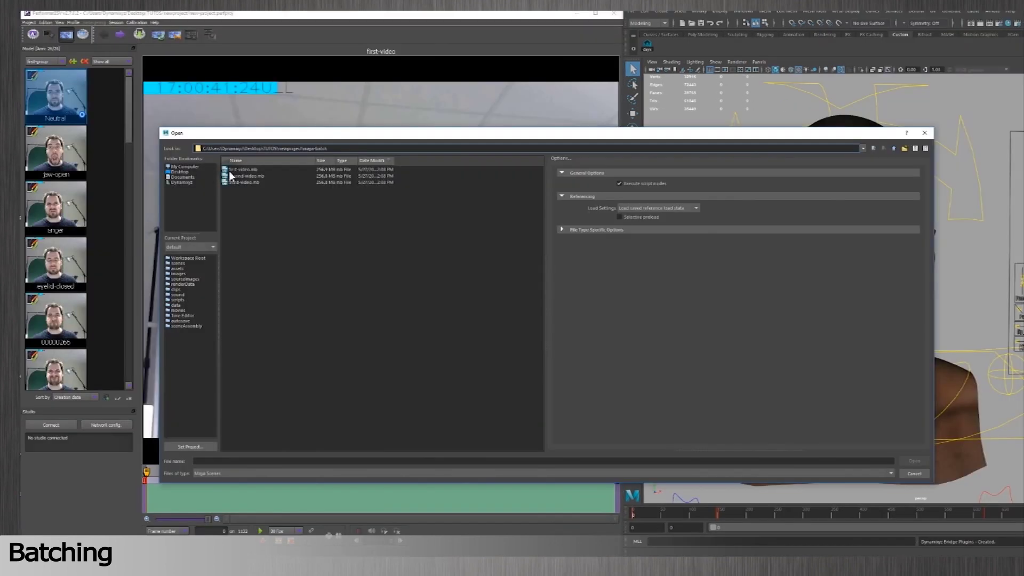
Select first-video.mb from the maya-batch folder in Maya's Open dialog
{"action": "left_click", "coordinate": [234, 169]}
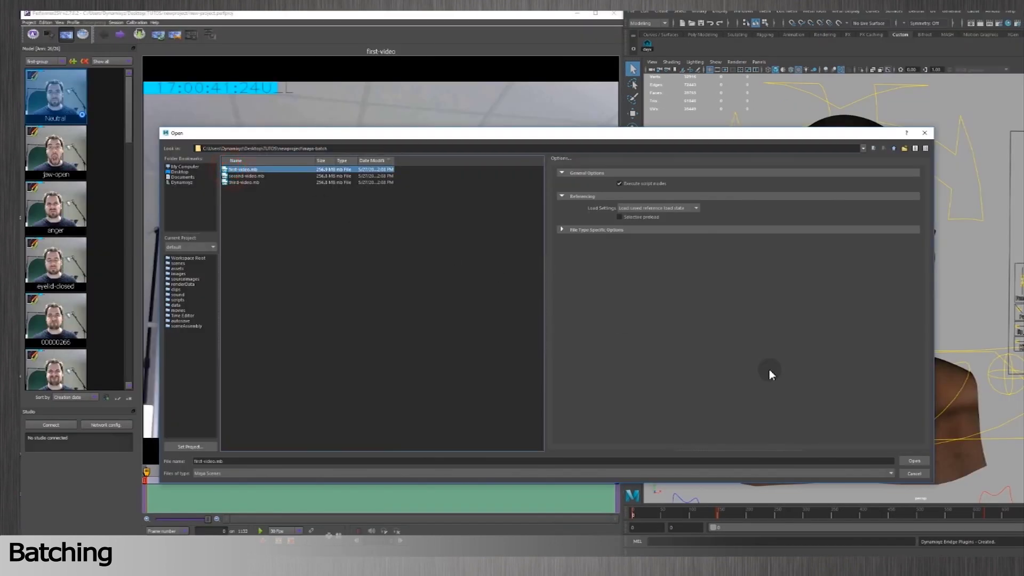
Open the batch-produced first-video.mb scene in Maya
{"action": "left_click", "coordinate": [914, 464]}
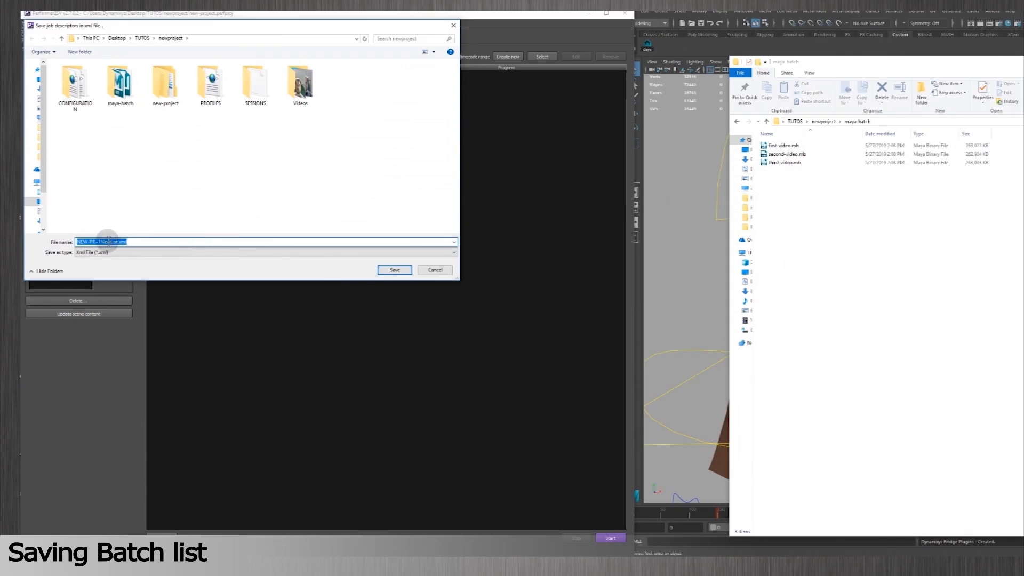
Save the batch list as my-list.xml, then drag it back into the batch window to reload
{"action": "type", "text": "my-list"}
{"action": "key", "text": "Return"}
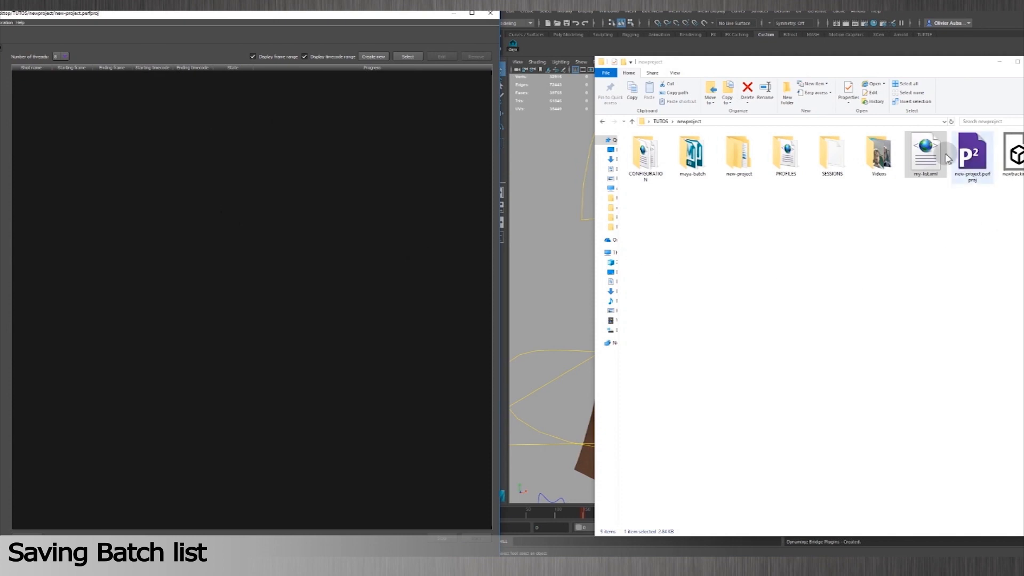
{"action": "left_click", "coordinate": [927, 151]}
{"action": "left_click_drag", "start_coordinate": [927, 151], "coordinate": [341, 254]}
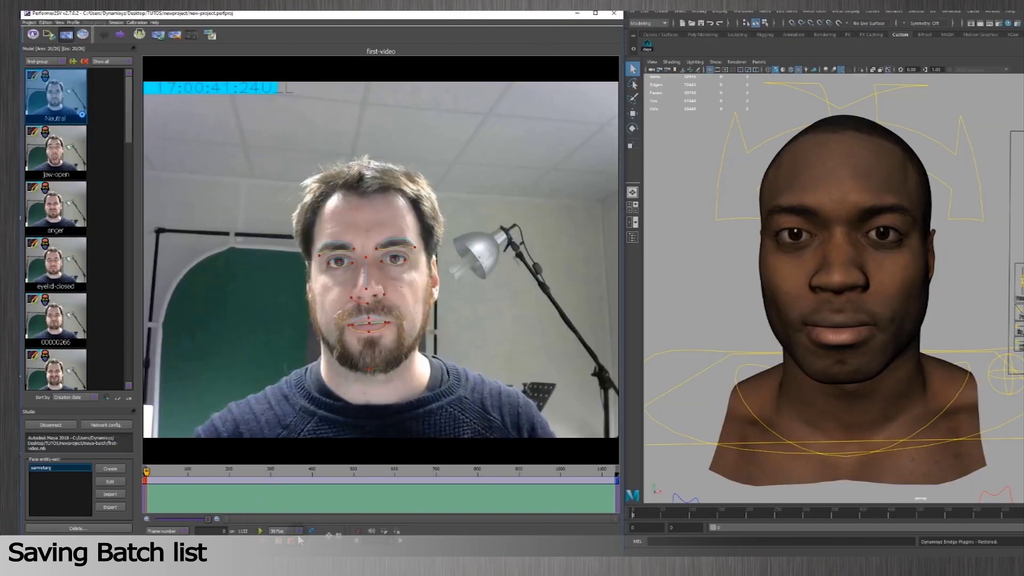
Show the playback bar and play back the tracked first-video take
{"action": "left_click", "coordinate": [311, 531]}
{"action": "left_click", "coordinate": [261, 531]}
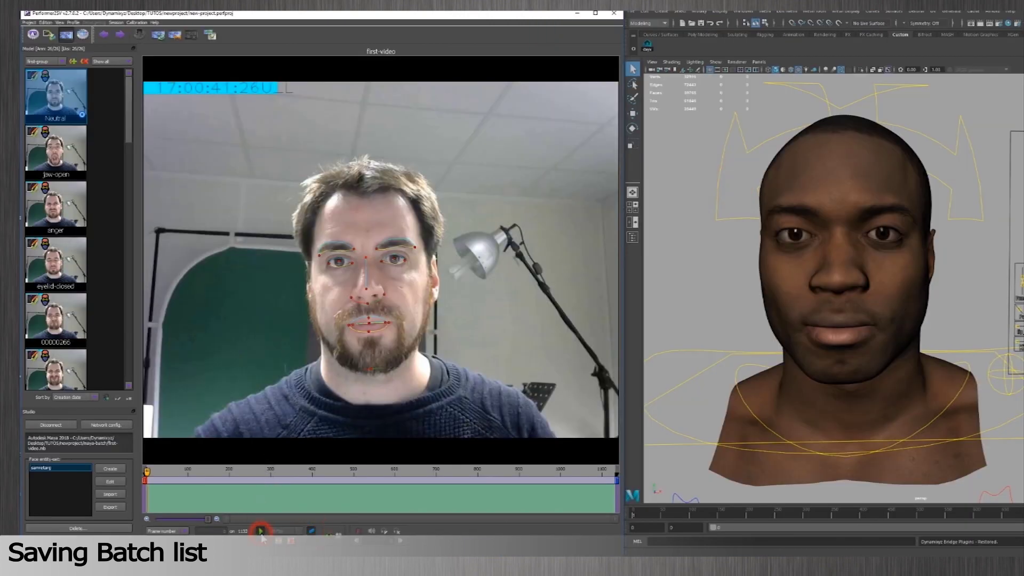